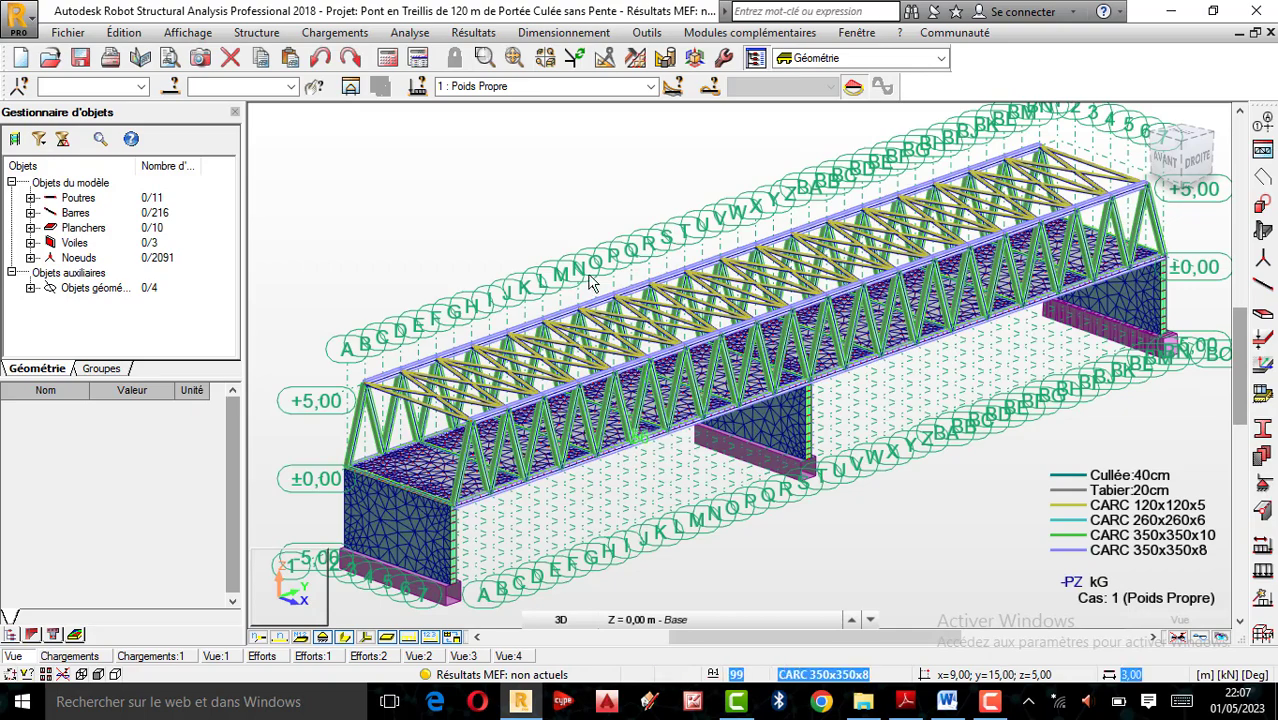
scroll(603, 324, down, 2)
scroll(605, 326, up, 3)
scroll(603, 324, down, 3)
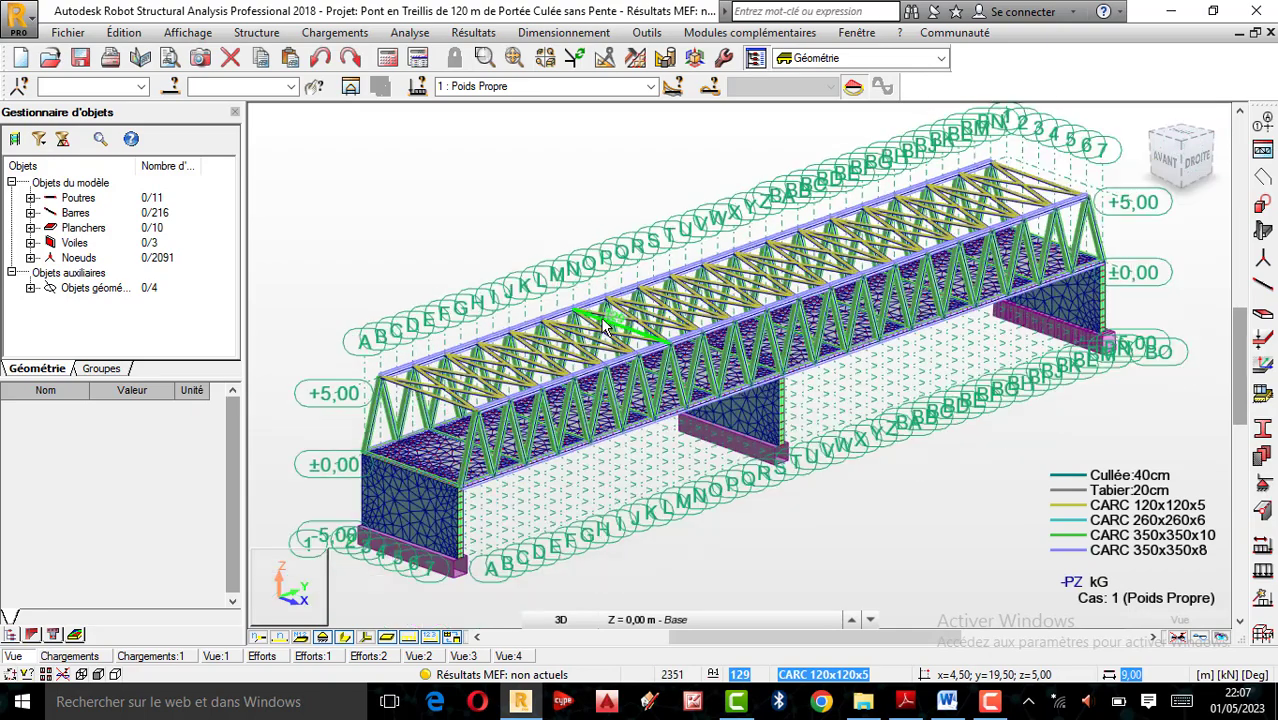
scroll(620, 312, up, 3)
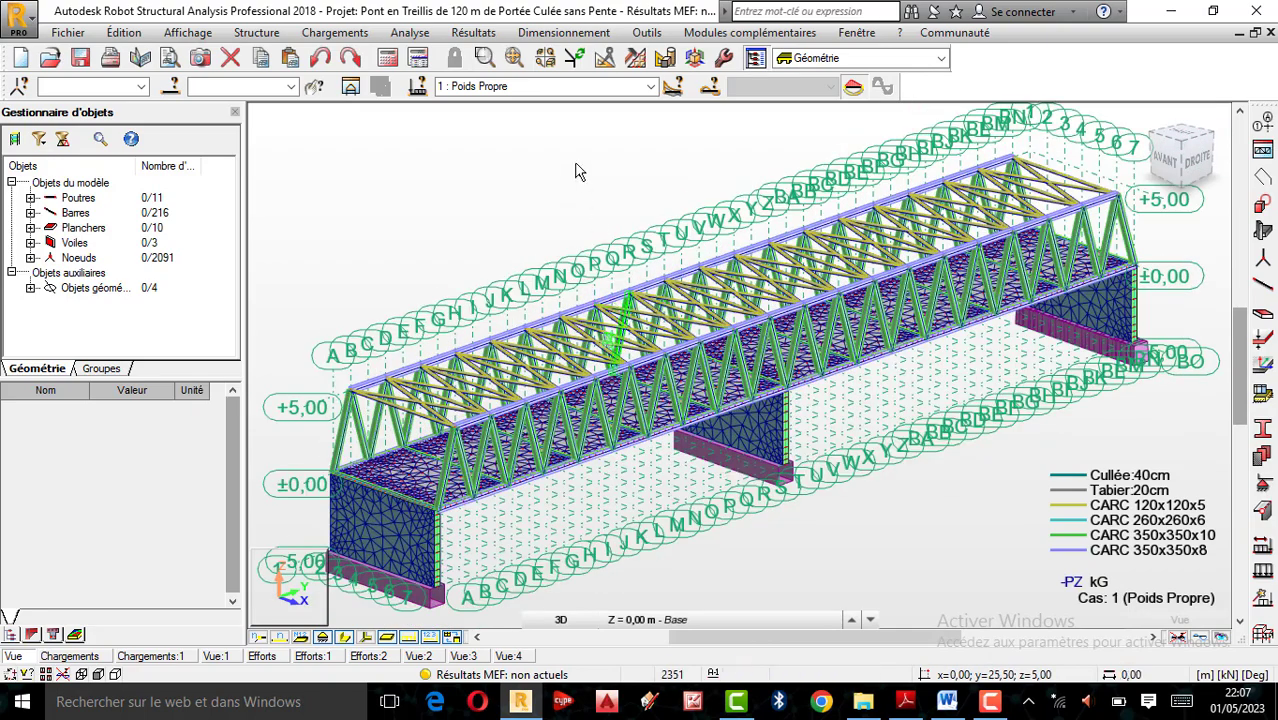
Review the list of load cases and combinations defined for the truss bridge, from Poids Propre to ELS: Pondérations
click(540, 86)
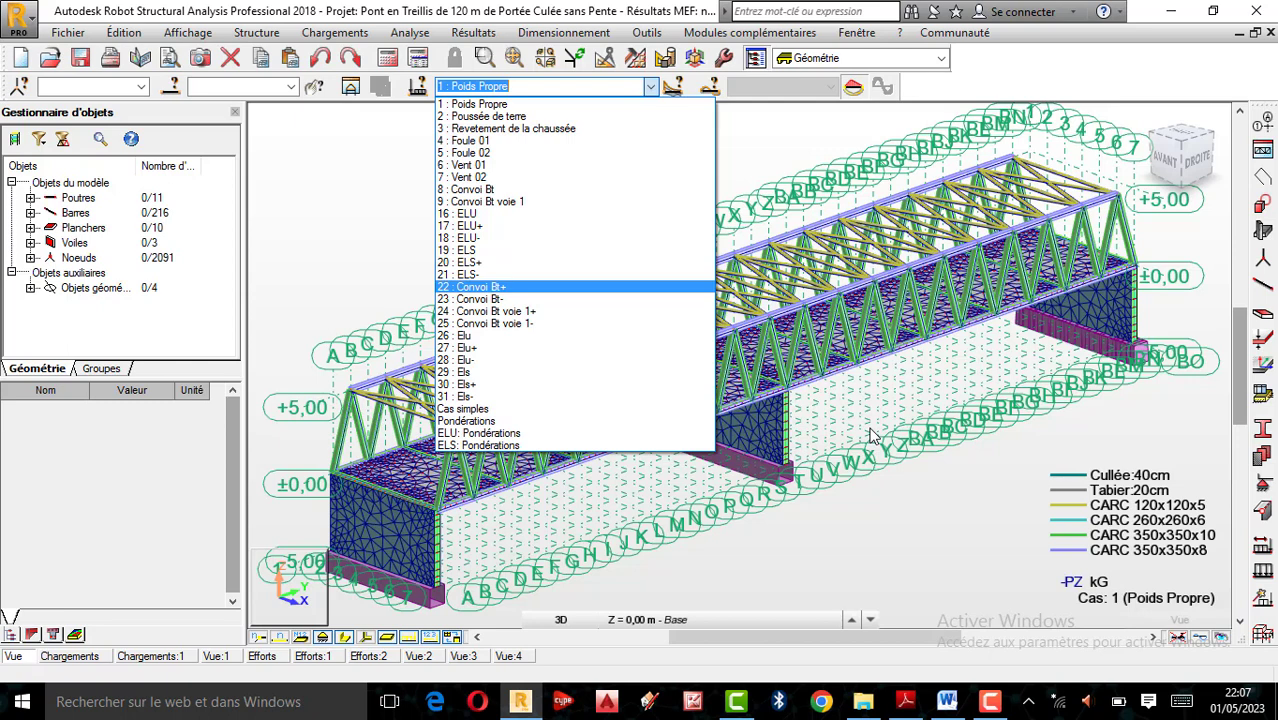
click(841, 503)
scroll(760, 465, down, 3)
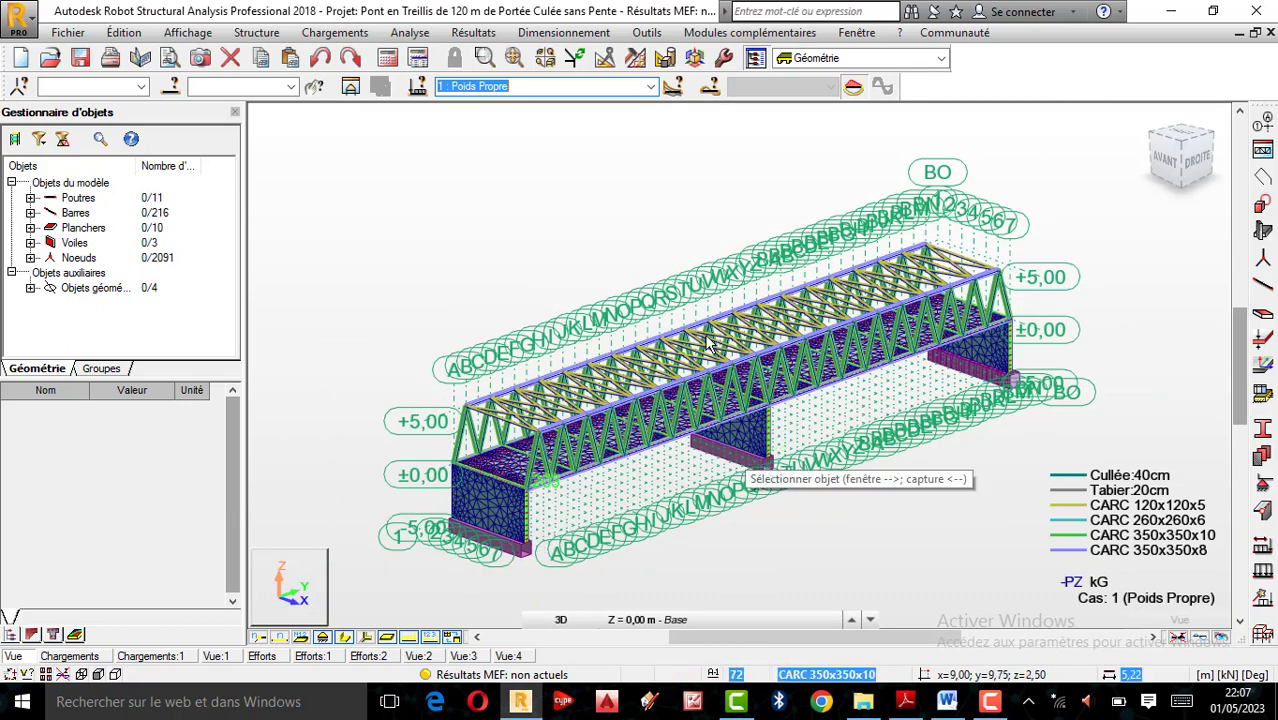
right_click(586, 208)
click(515, 279)
drag(528, 465, 644, 358)
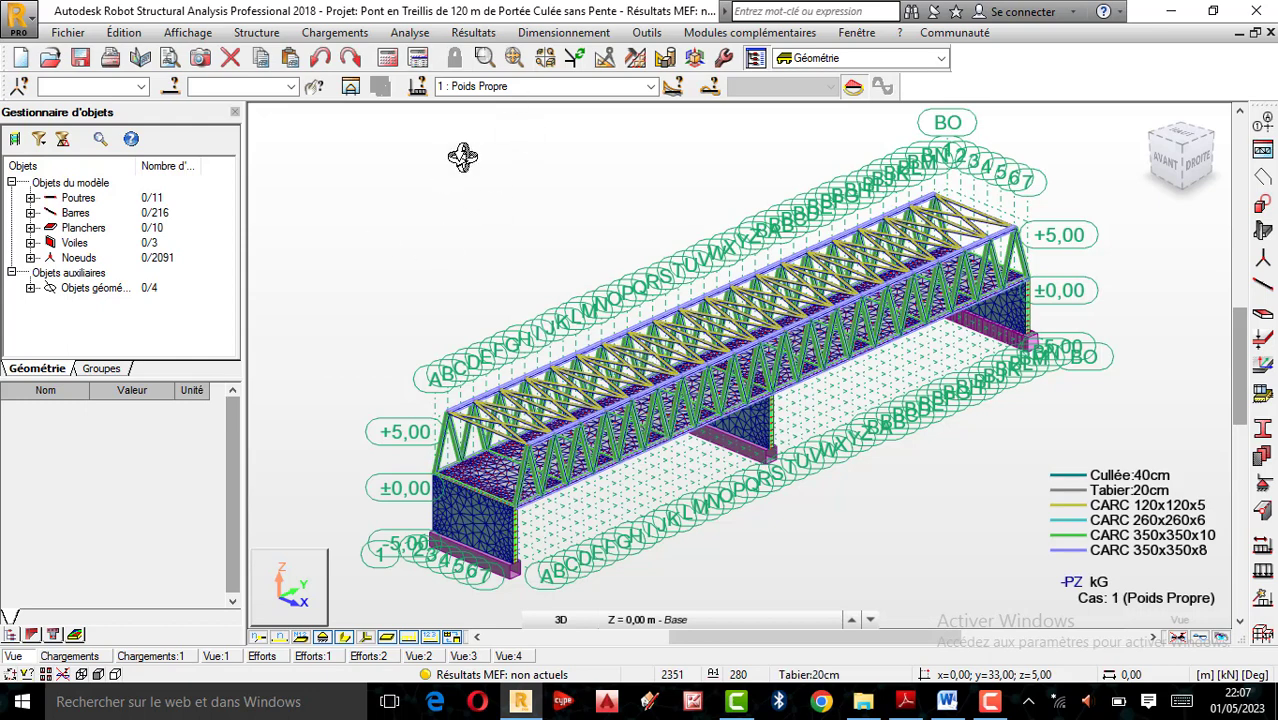
click(650, 87)
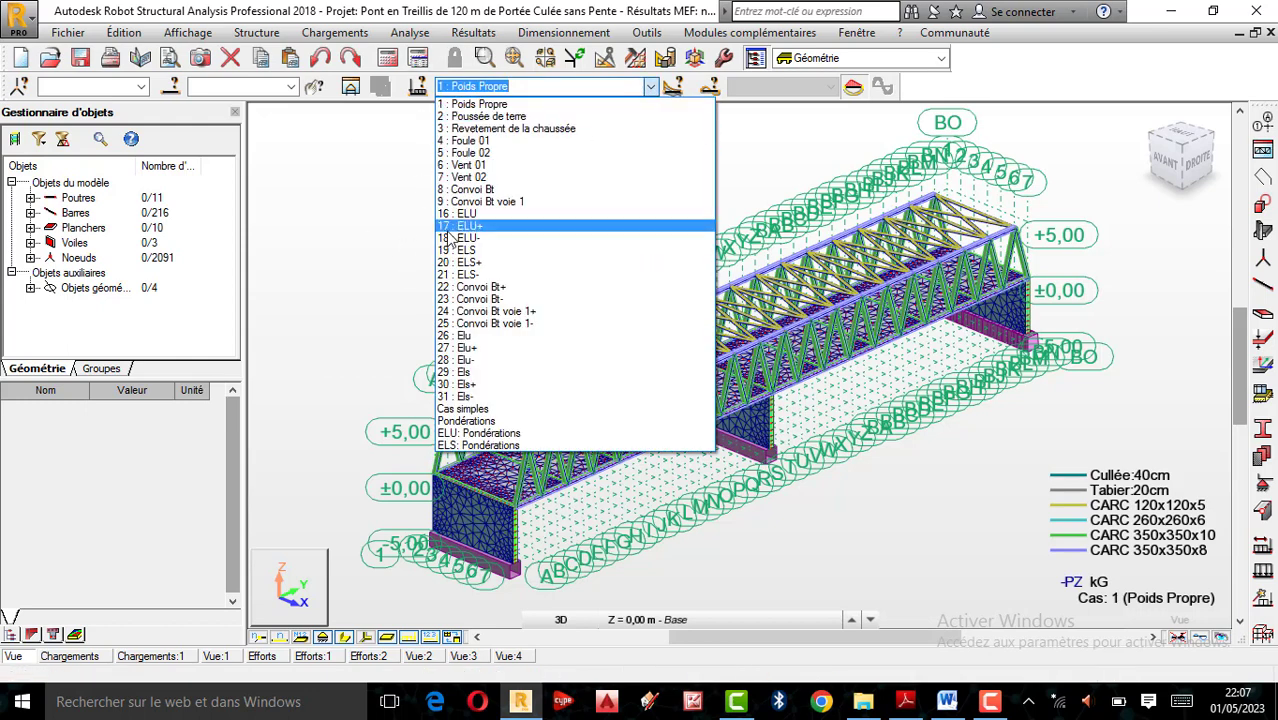
click(752, 148)
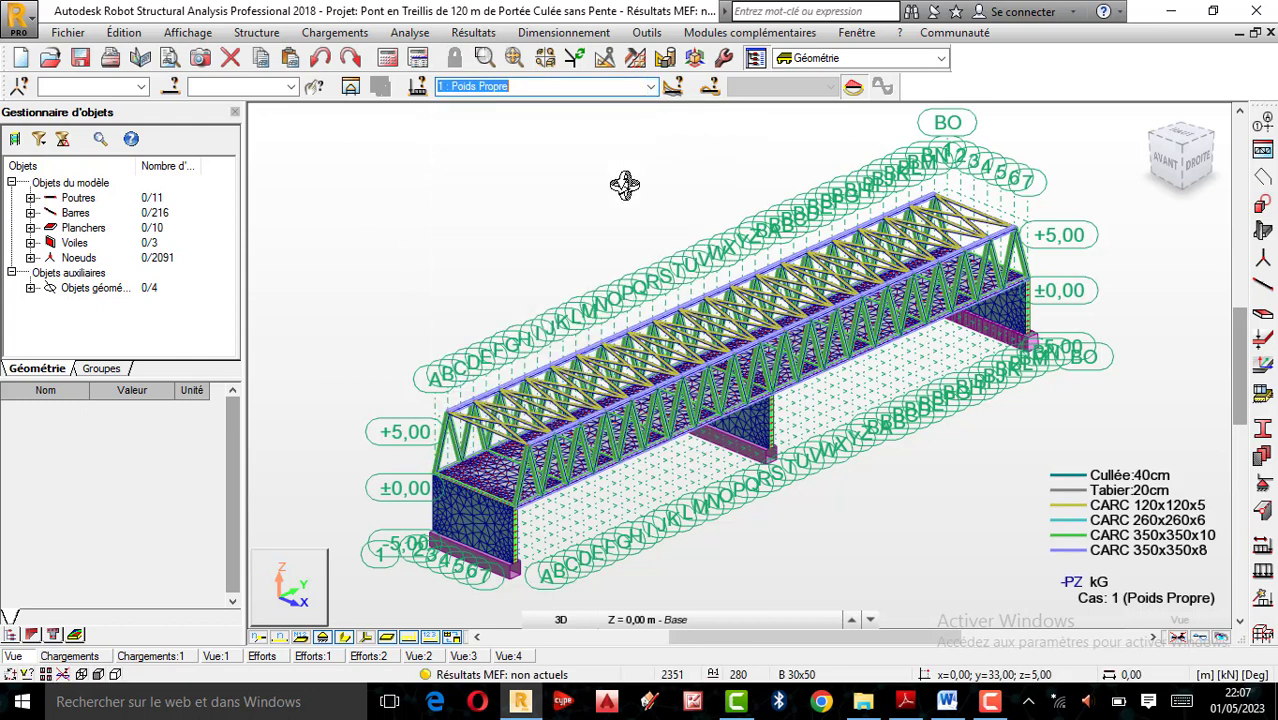
click(650, 87)
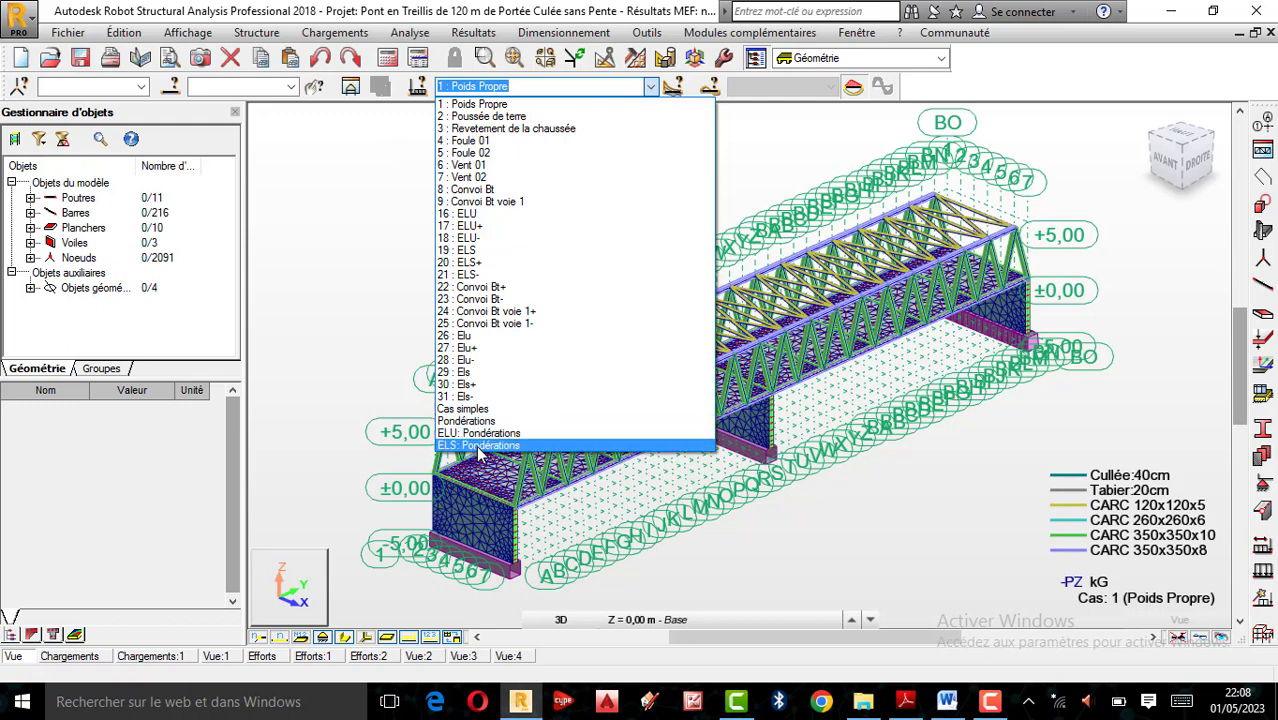
click(833, 483)
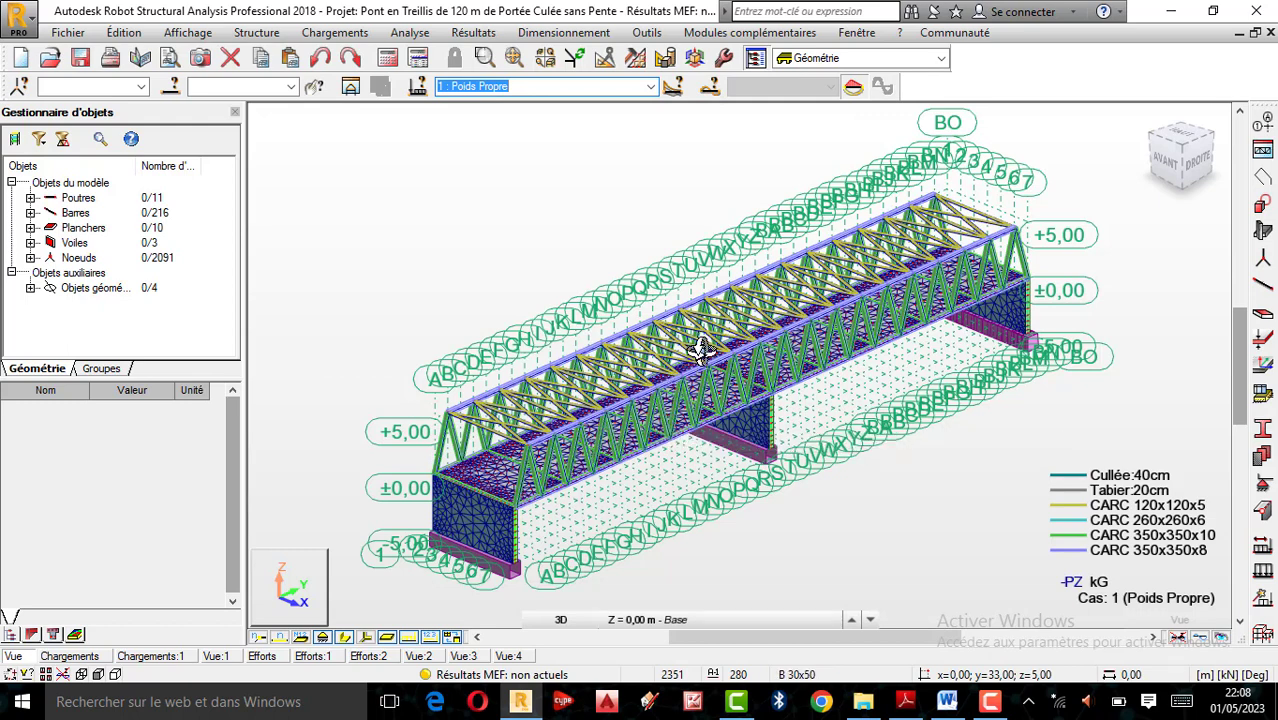
scroll(598, 410, down, 1)
scroll(585, 420, up, 1)
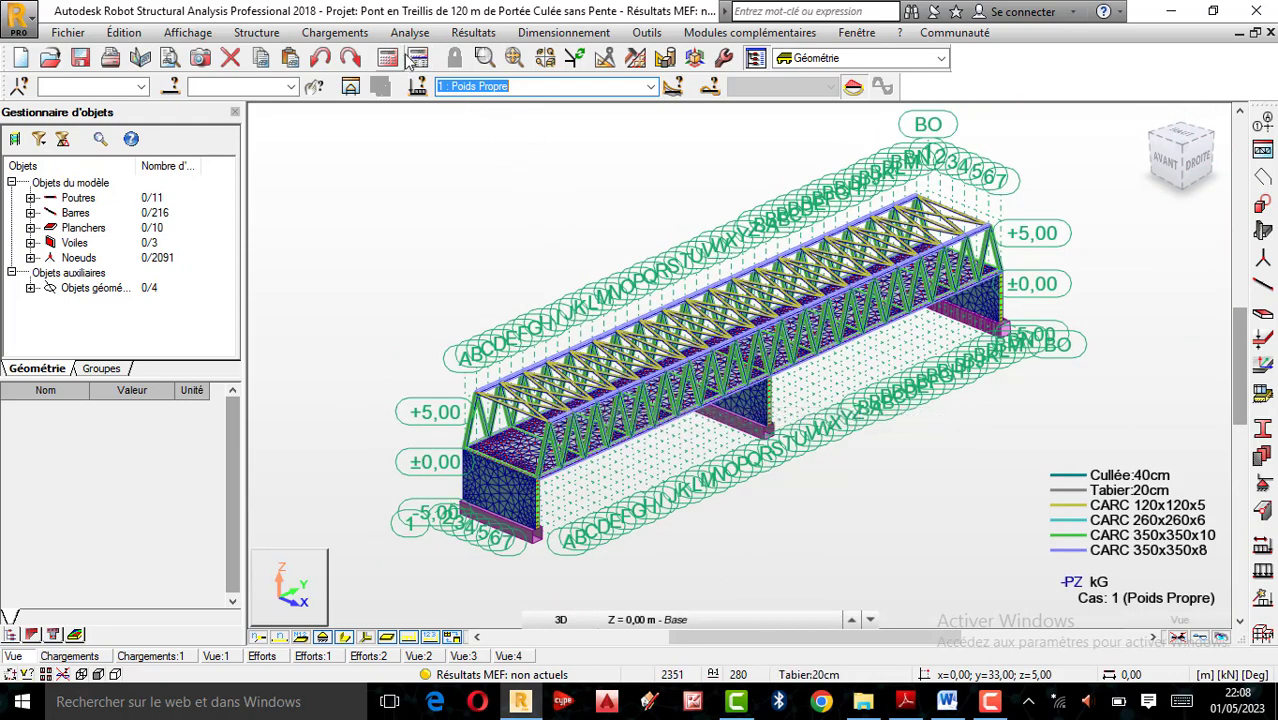
Open the Charges par sol definition for load case 1, Poids Propre
click(368, 34)
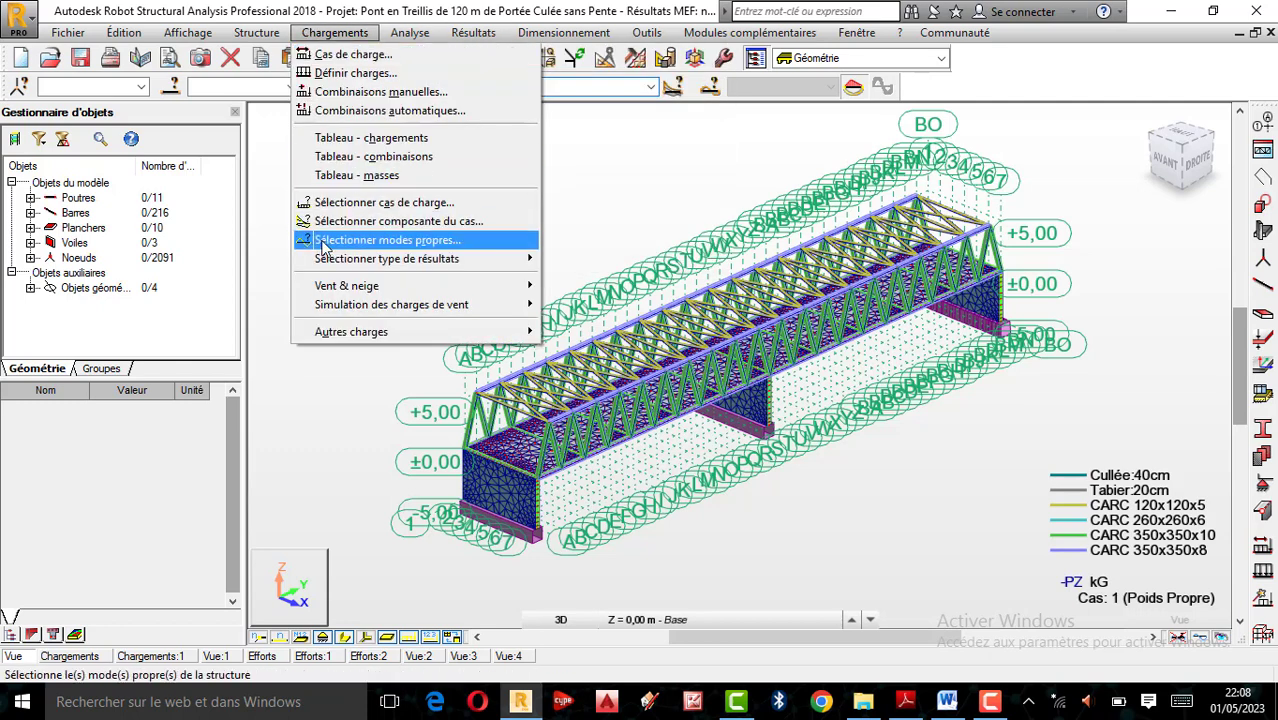
mouse_move(336, 346)
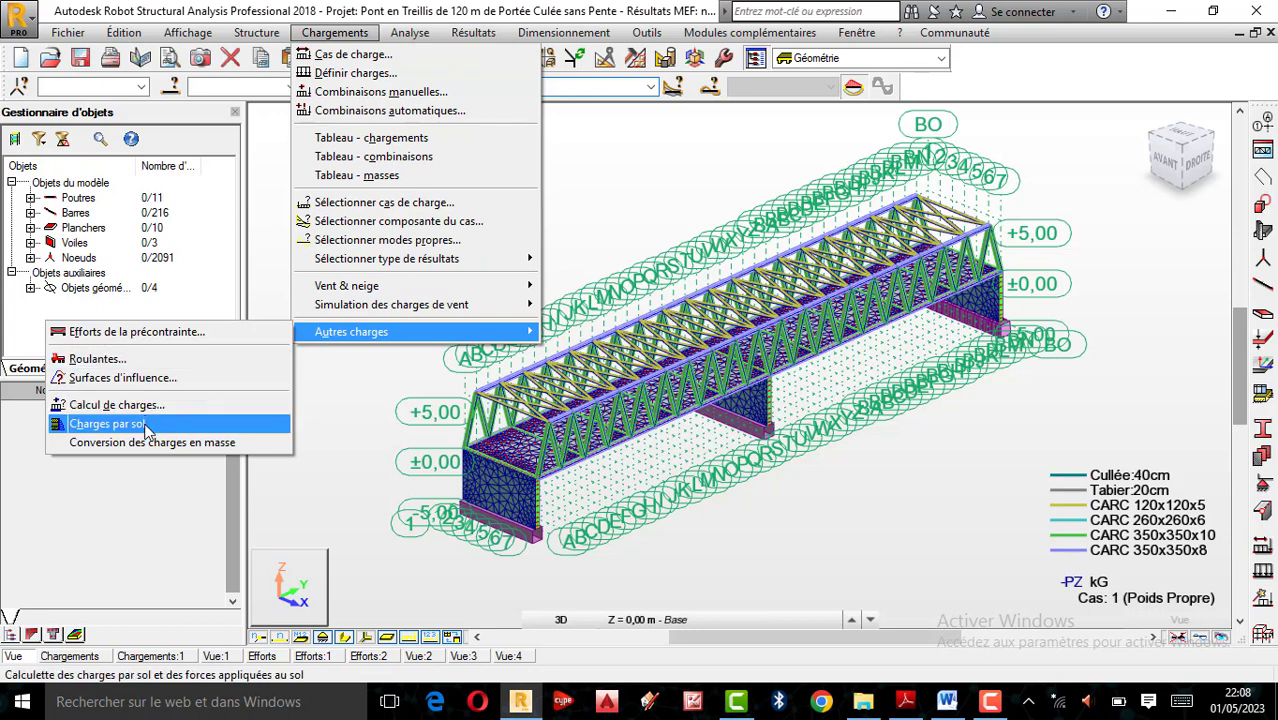
click(636, 194)
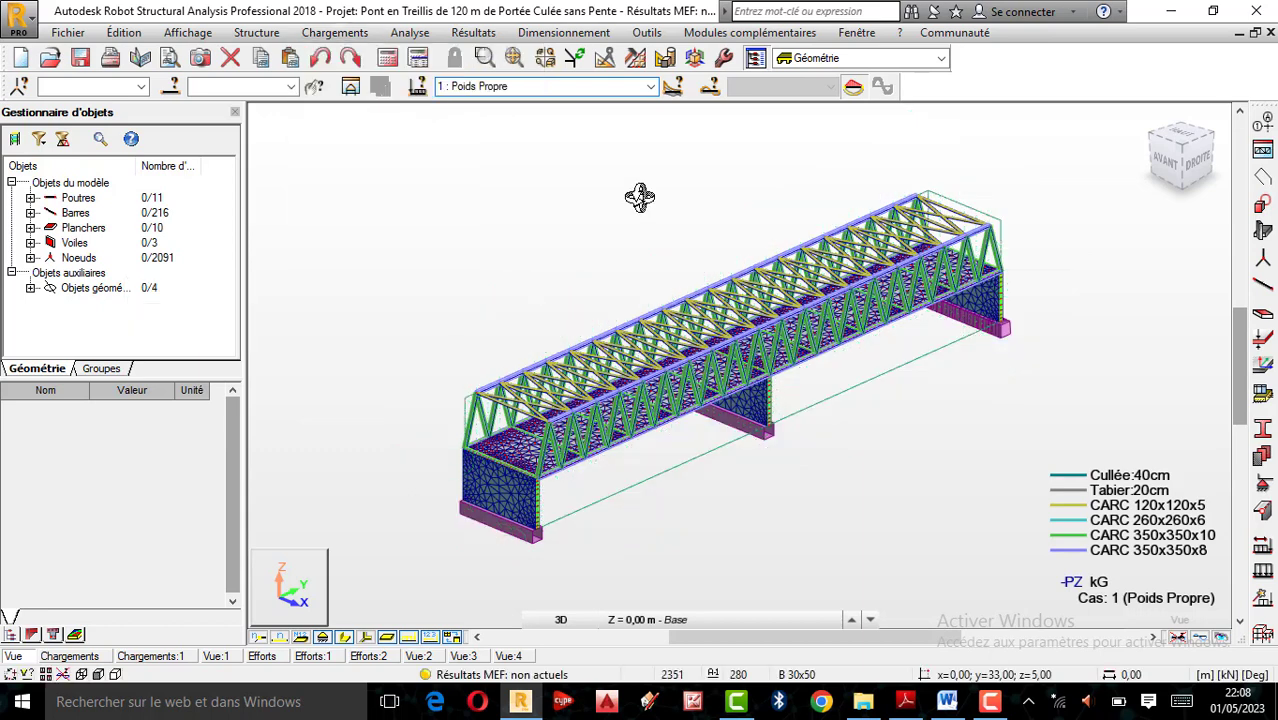
click(362, 38)
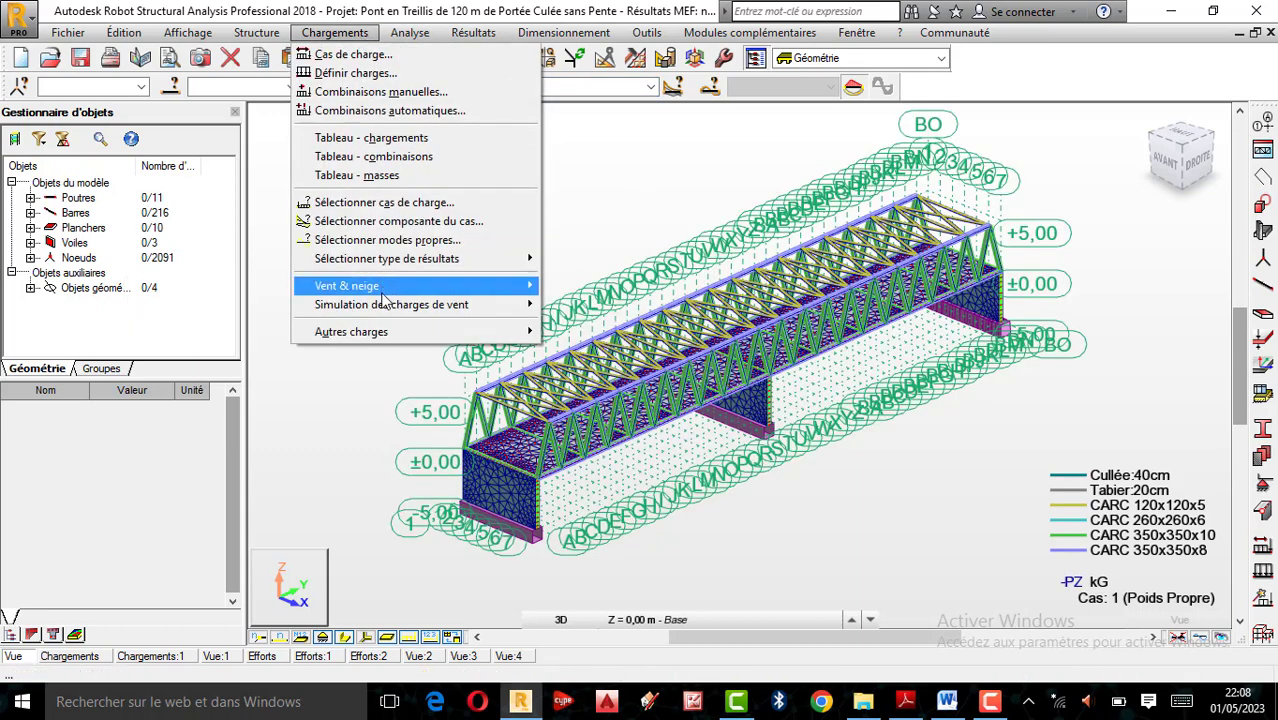
mouse_move(387, 333)
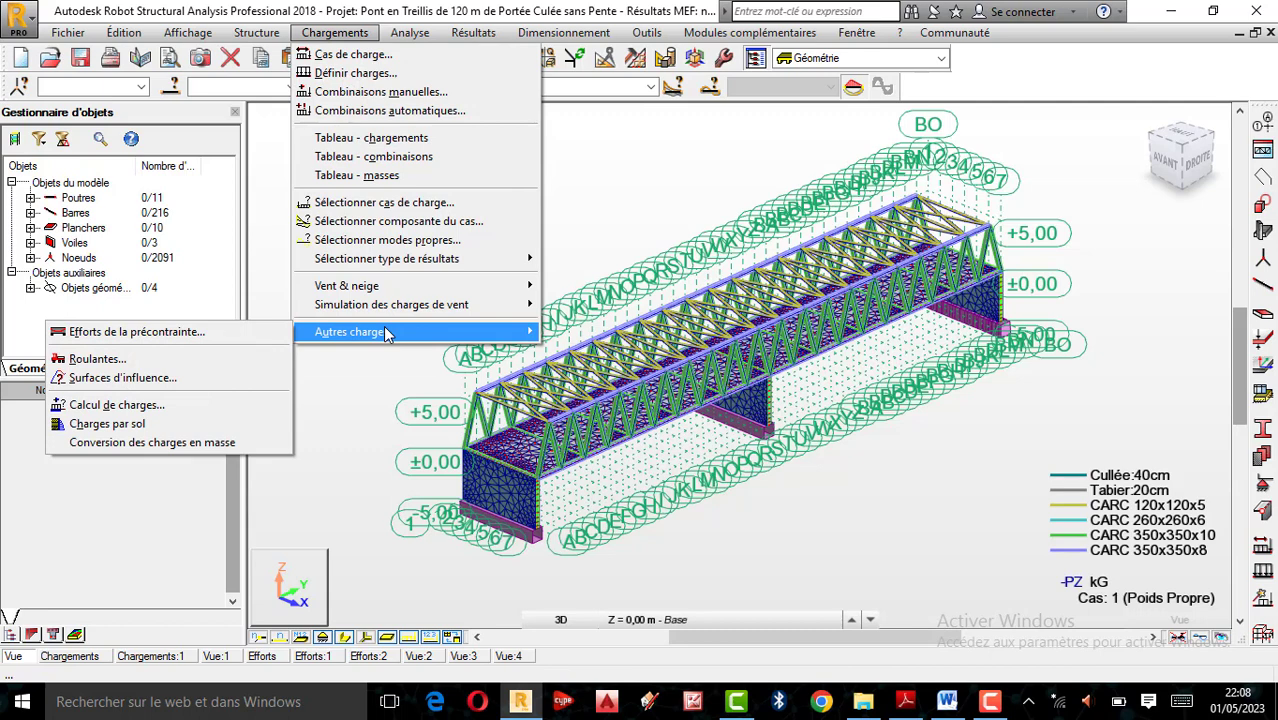
click(124, 428)
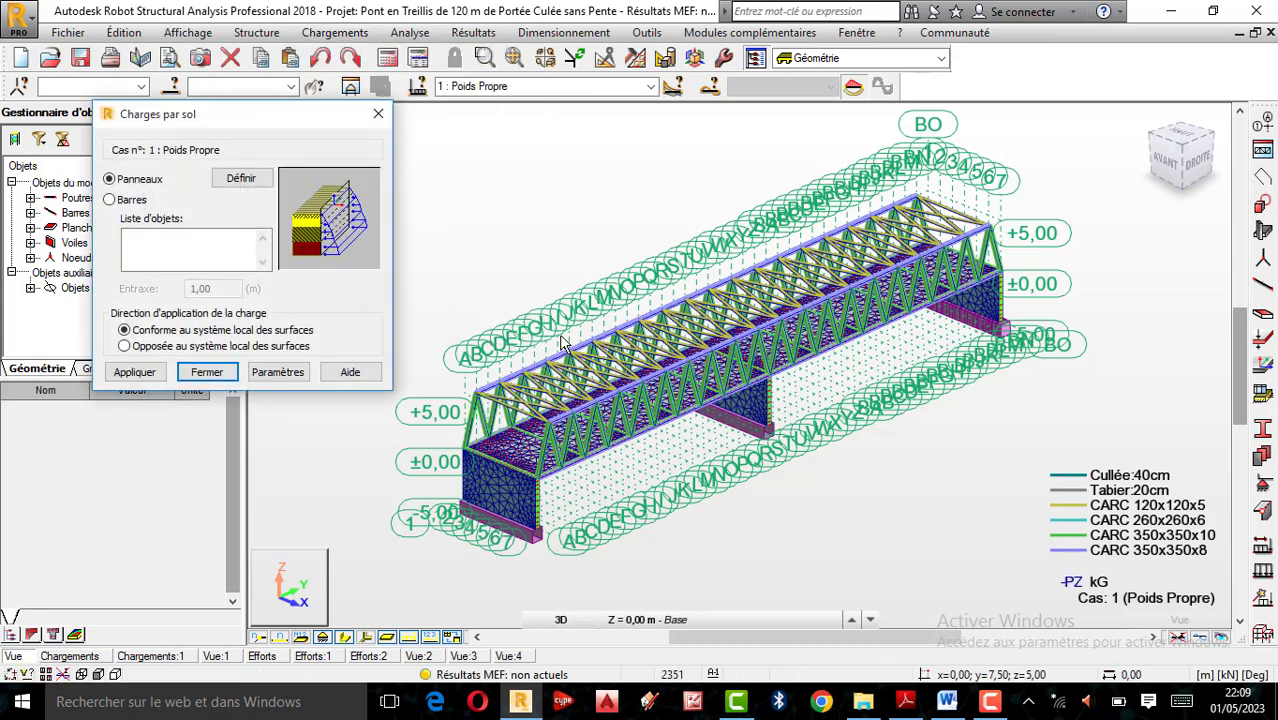
Compare the soil load options for bars and panels, leaving Panneaux as the object type
scroll(565, 345, up, 1)
scroll(565, 345, down, 1)
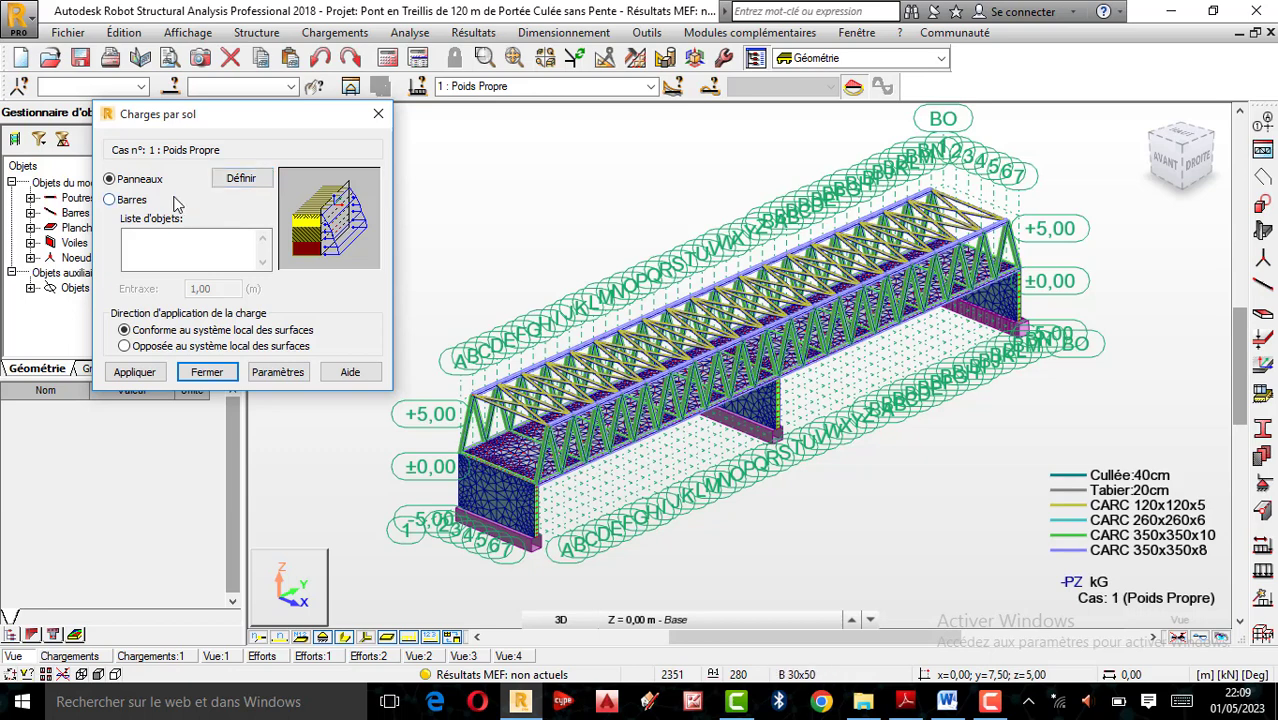
click(129, 201)
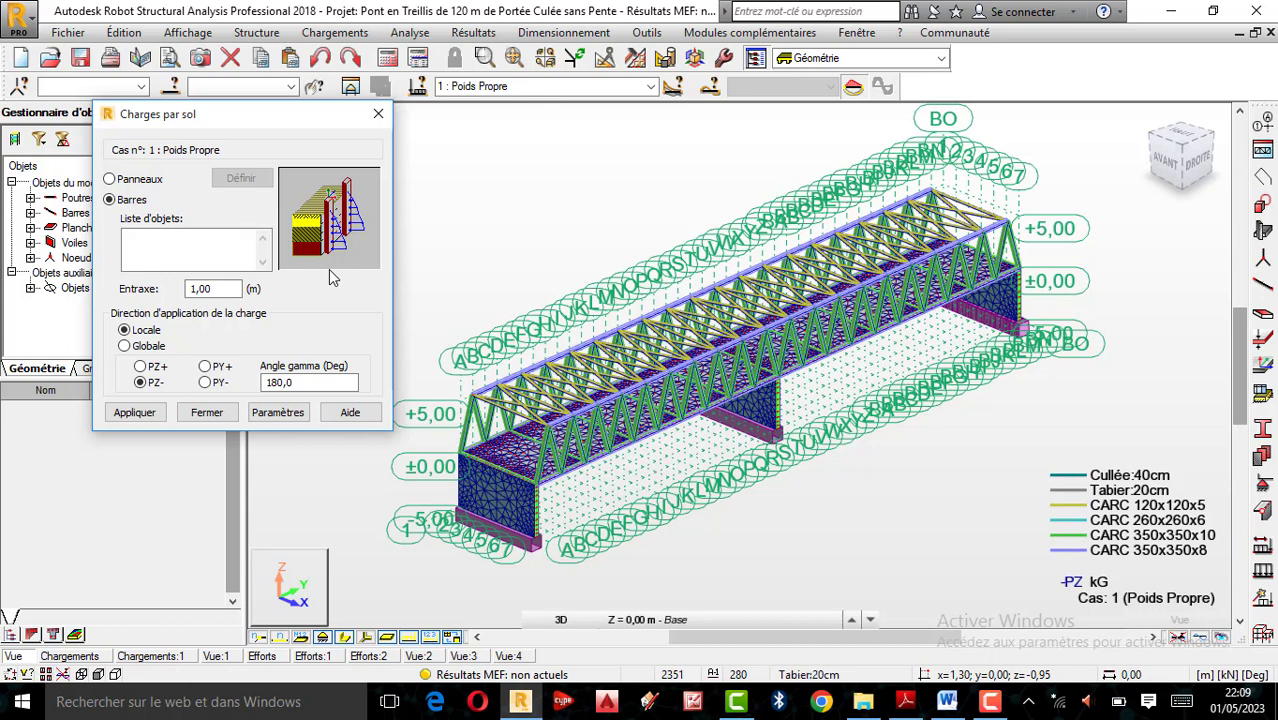
click(125, 182)
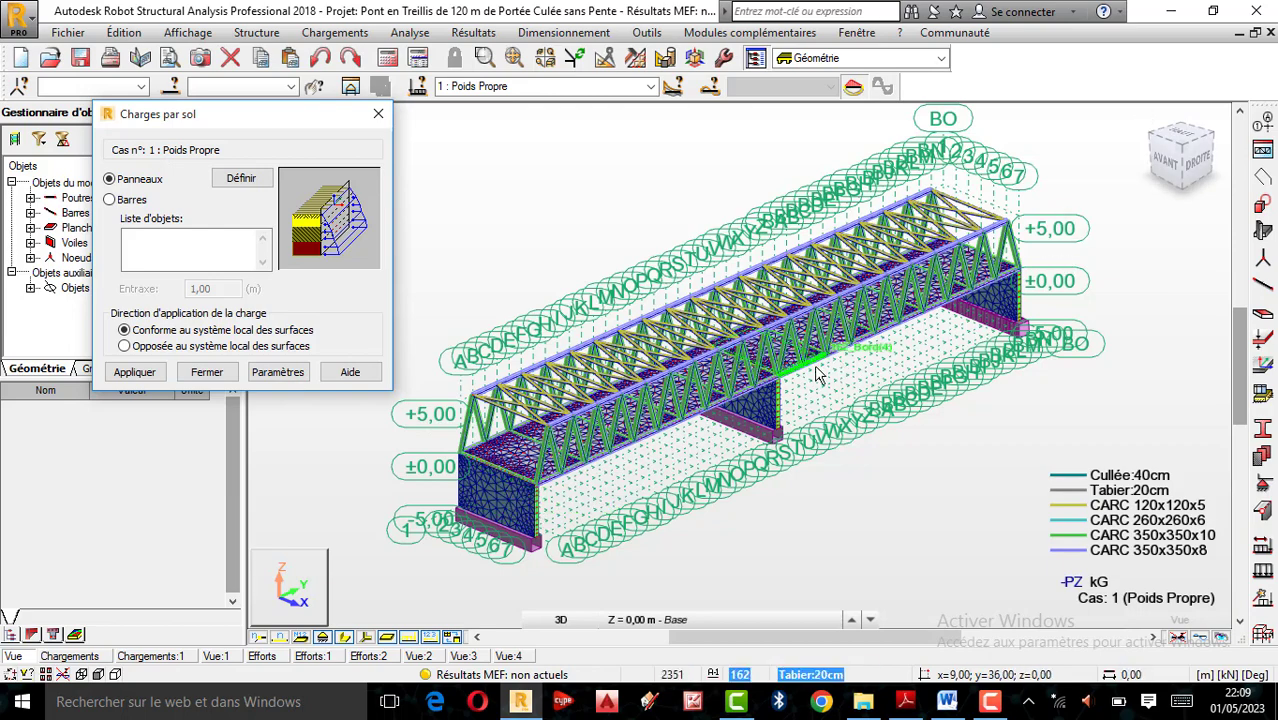
scroll(838, 372, up, 1)
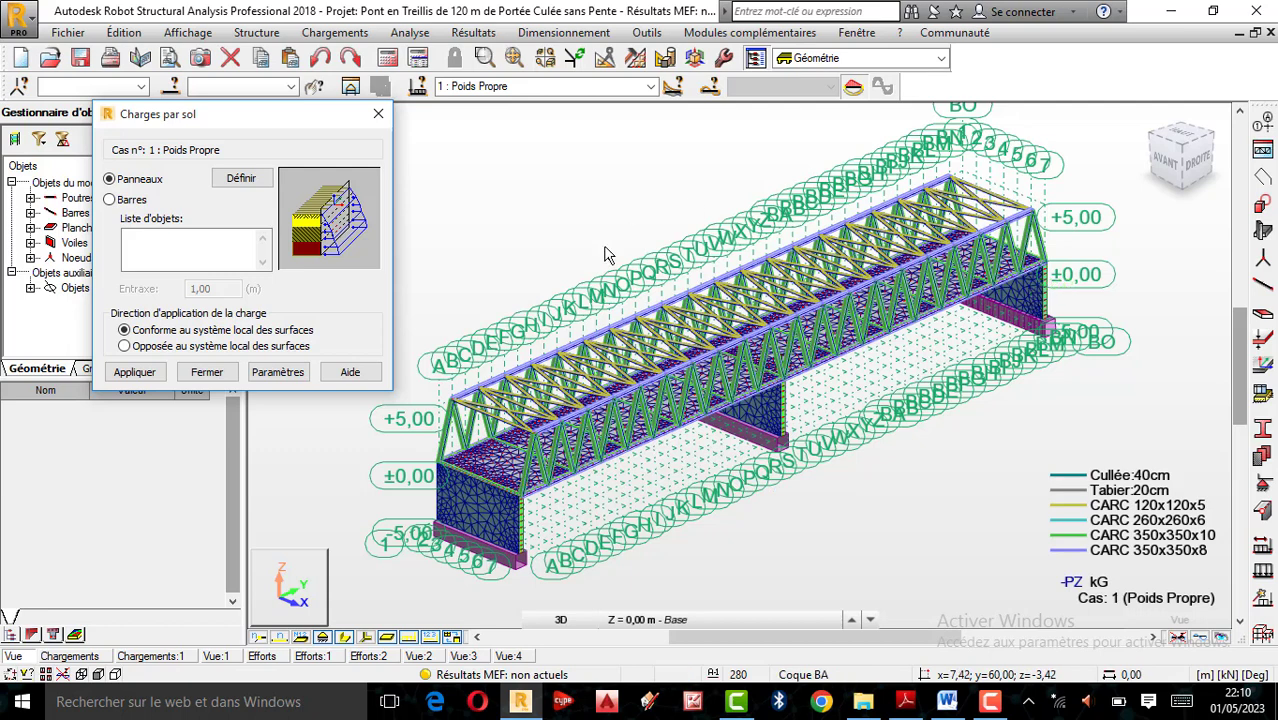
Look through the Ligne, Polyligne and Contour methods for defining the loaded panel, and close the definition without applying it
click(226, 180)
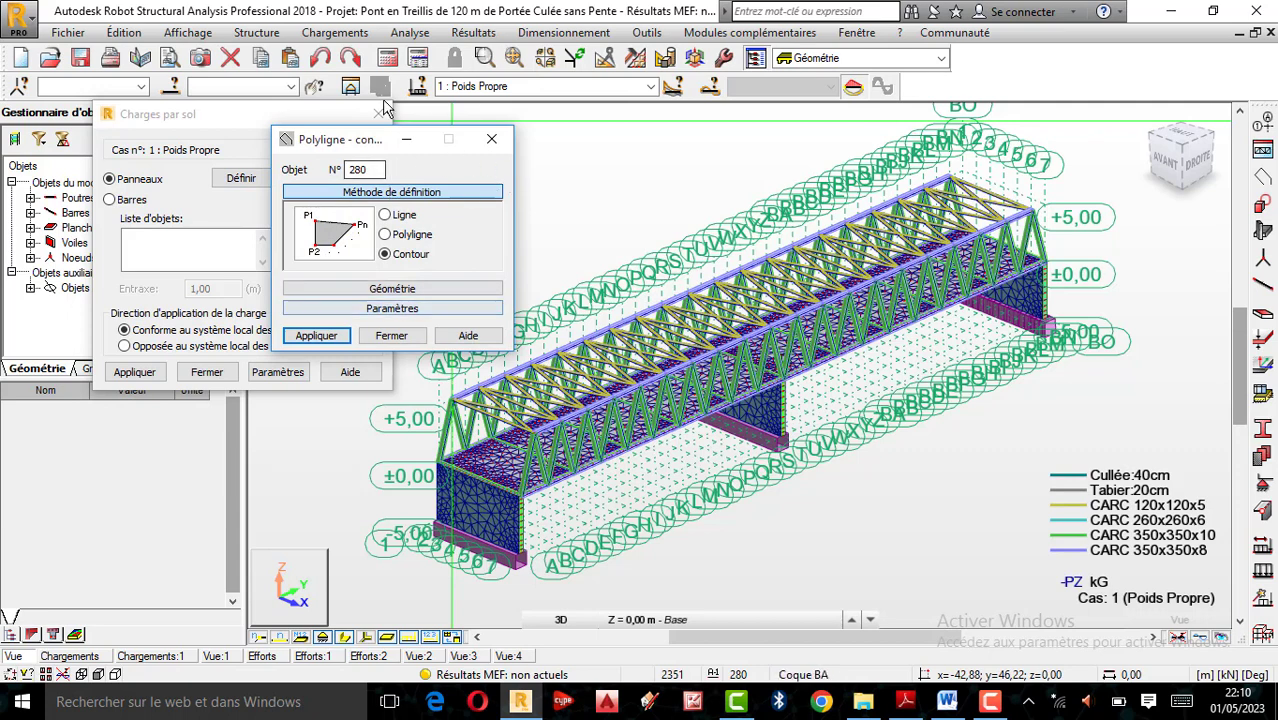
click(397, 220)
click(412, 236)
click(406, 257)
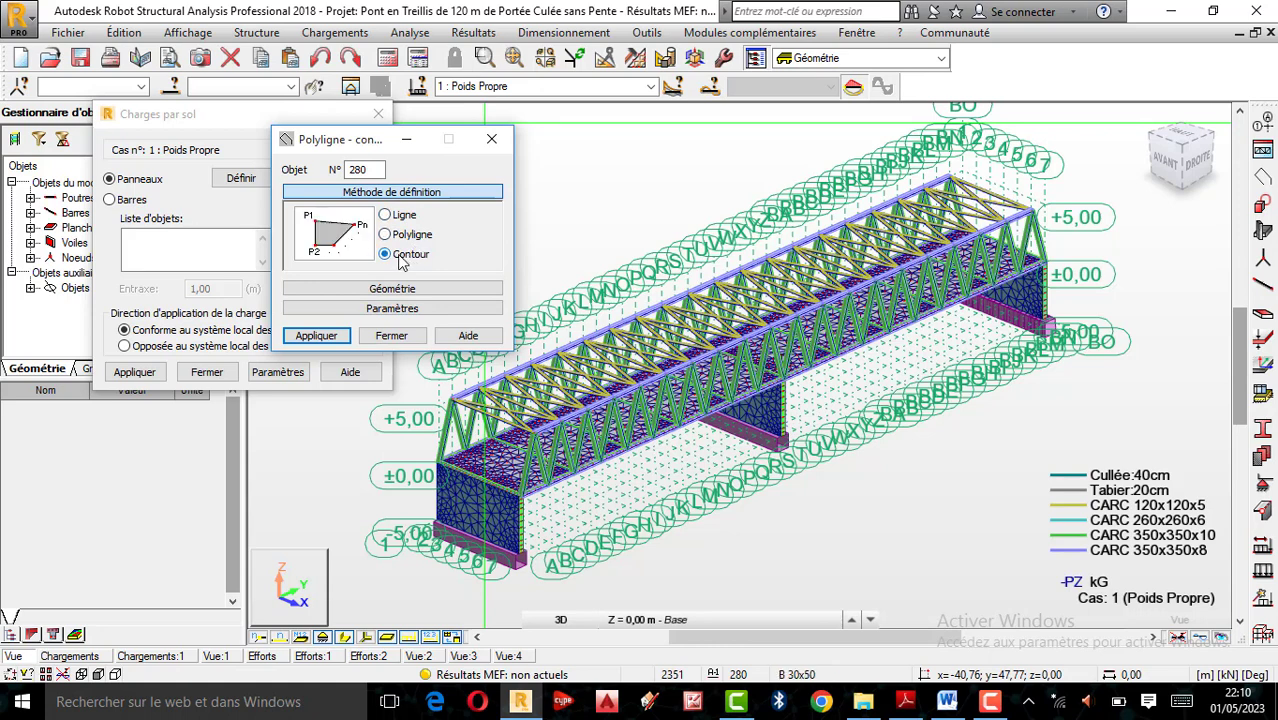
click(493, 141)
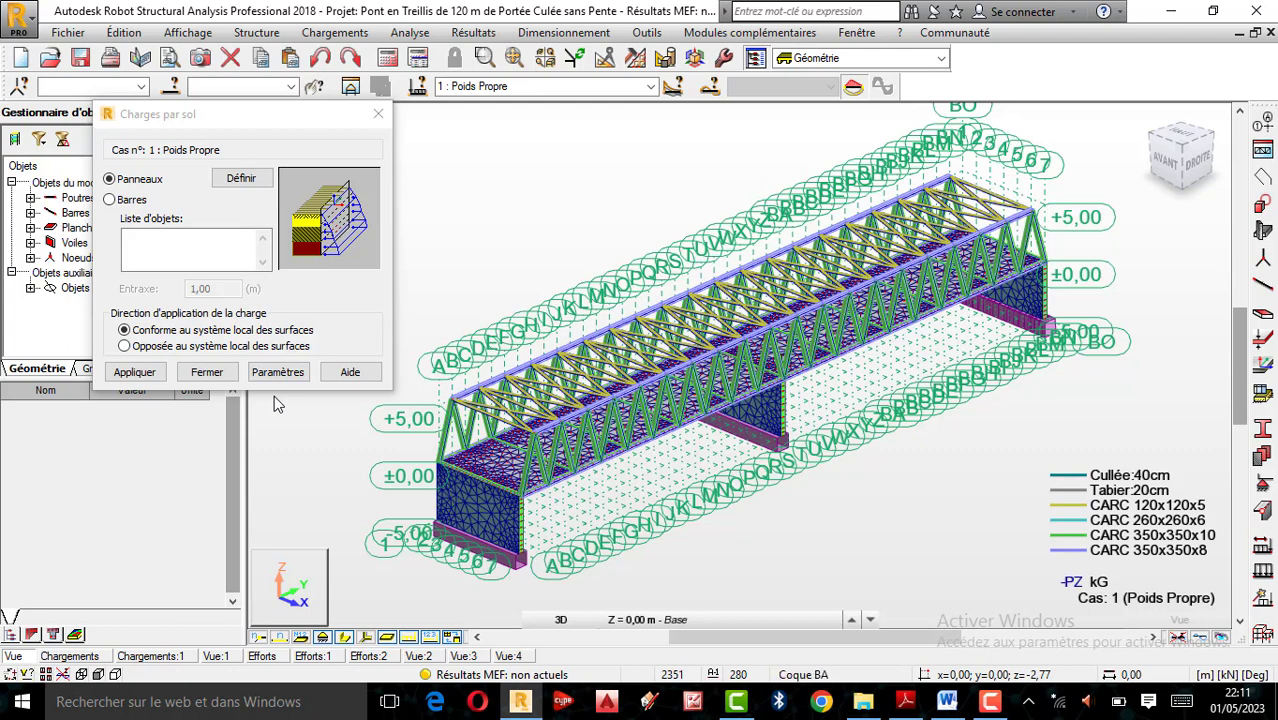
Set the soil load direction opposite to the surfaces' local system and open the soil pressure parameters
click(125, 346)
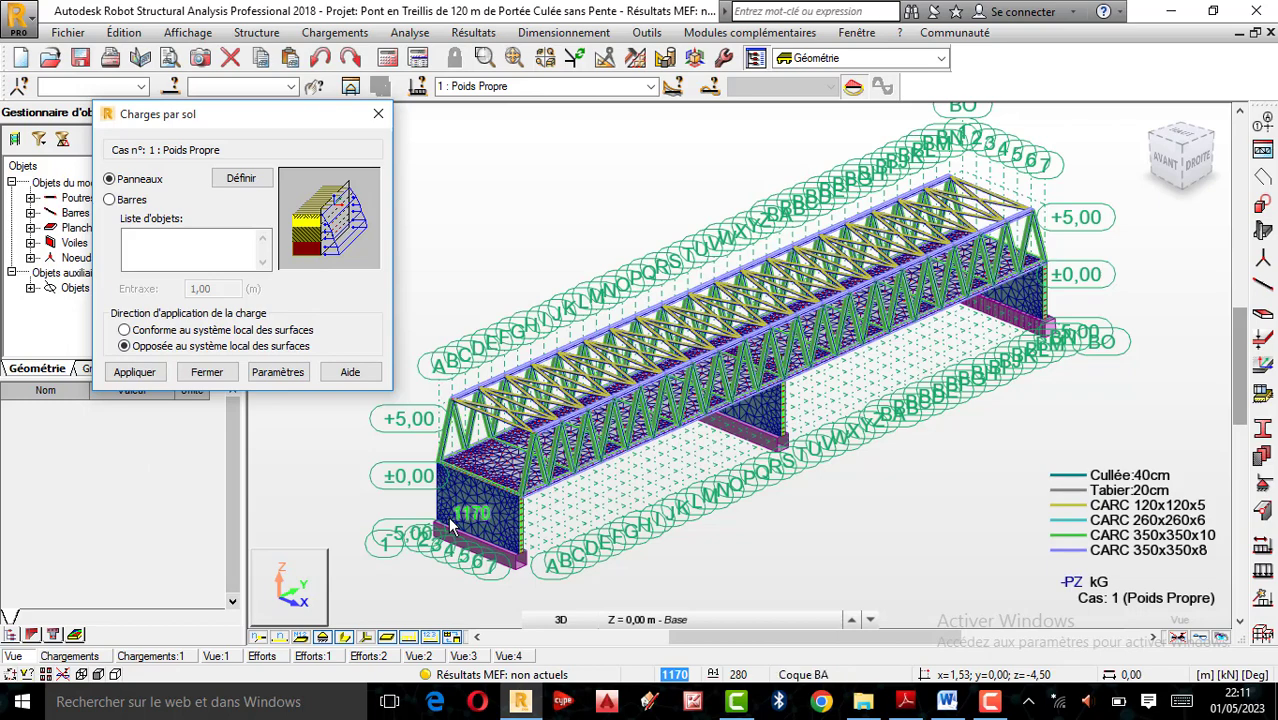
click(278, 373)
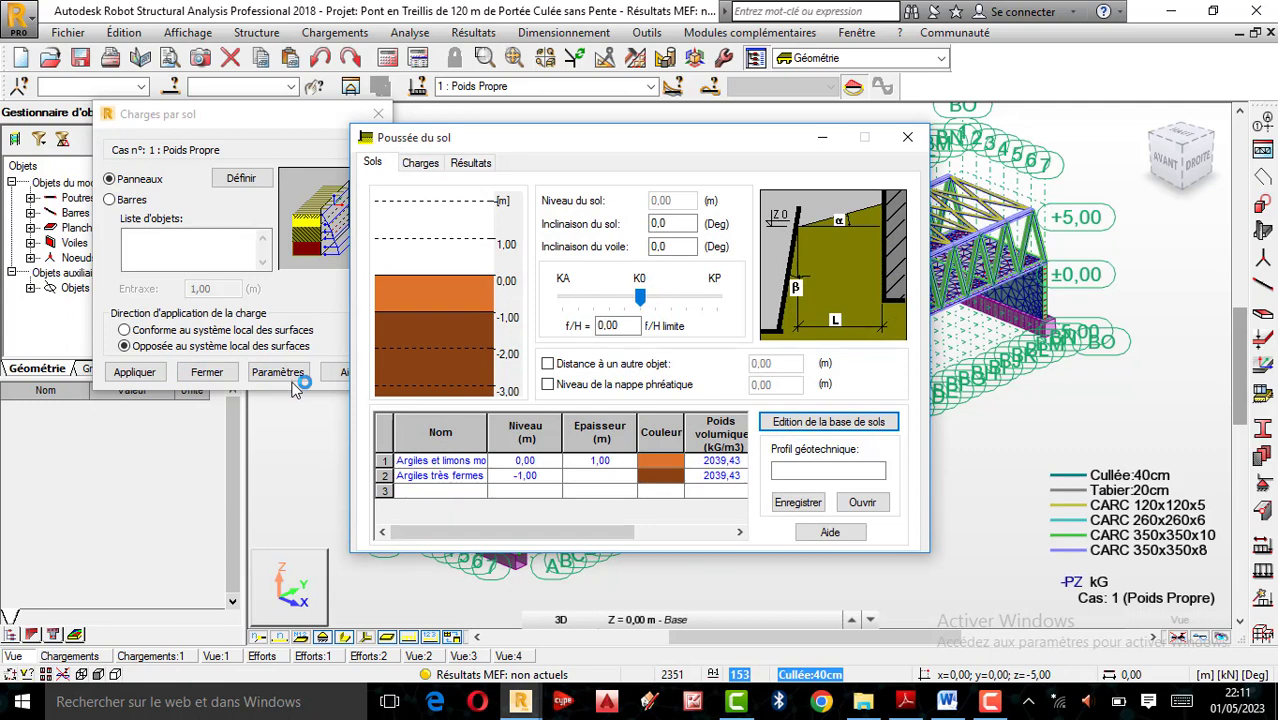
Widen the soil name column and choose Argiles et limons mous as the soil of the first layer
click(479, 461)
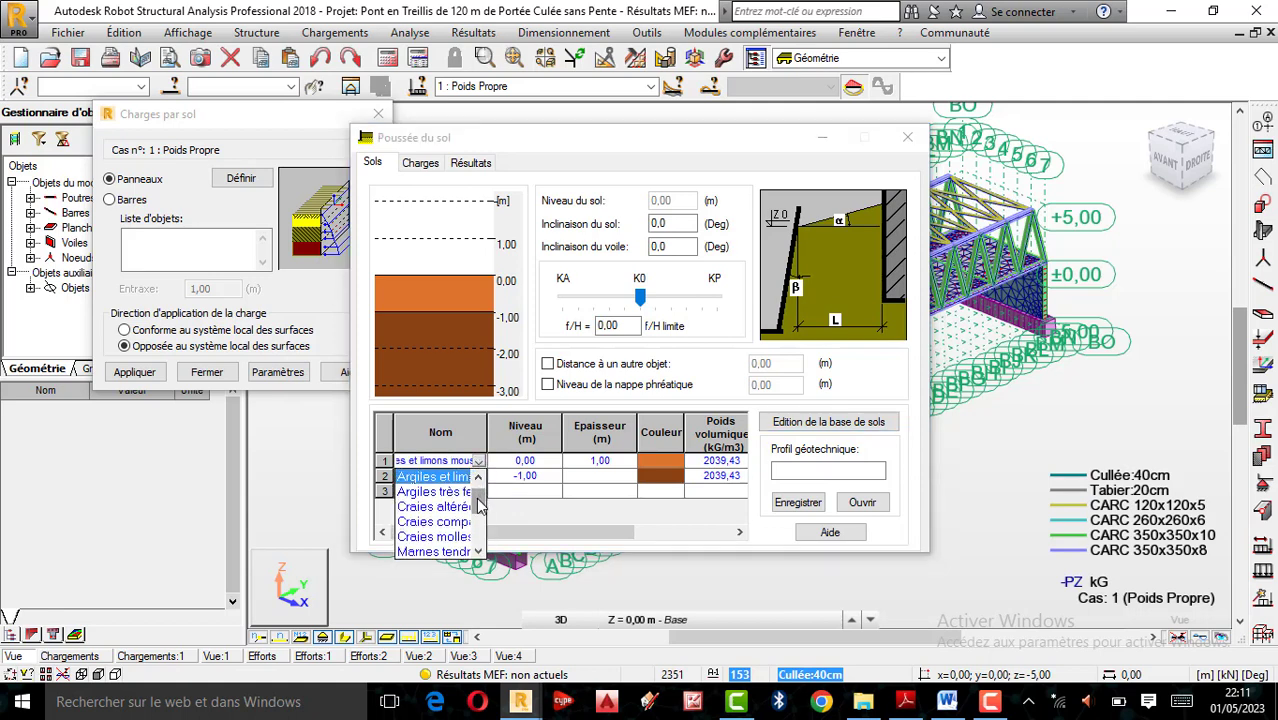
click(466, 491)
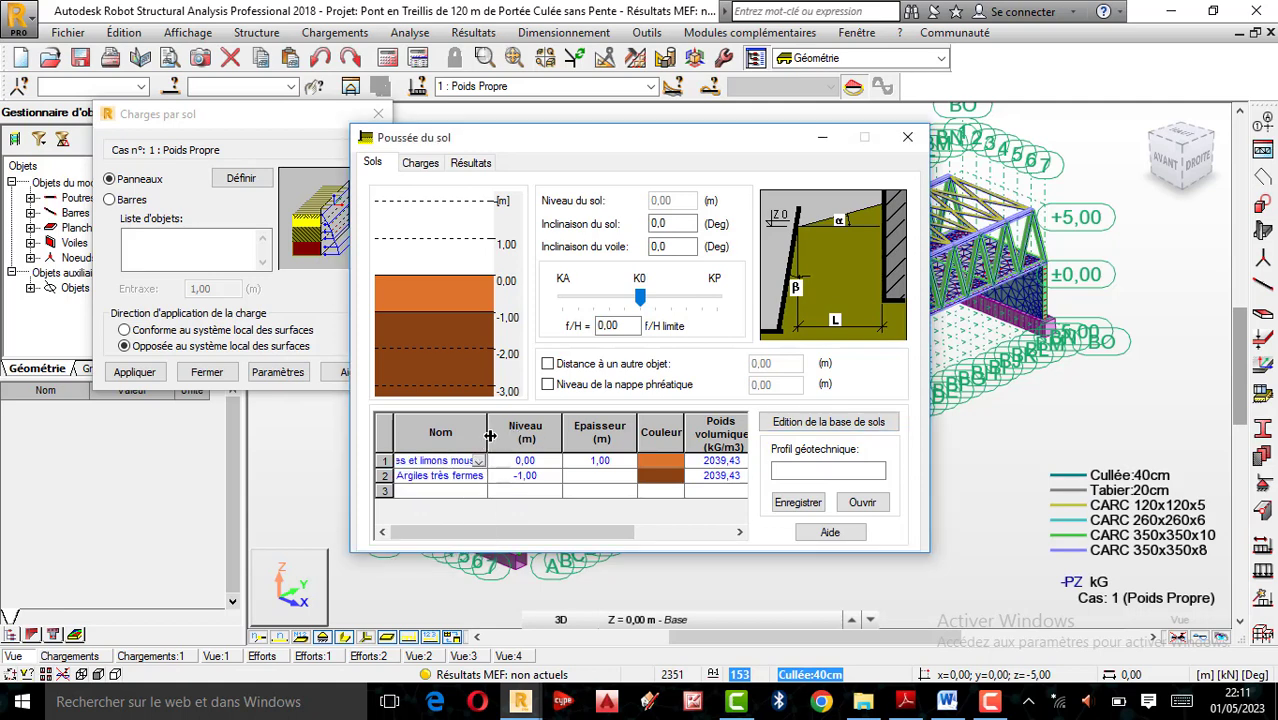
drag(490, 435, 542, 436)
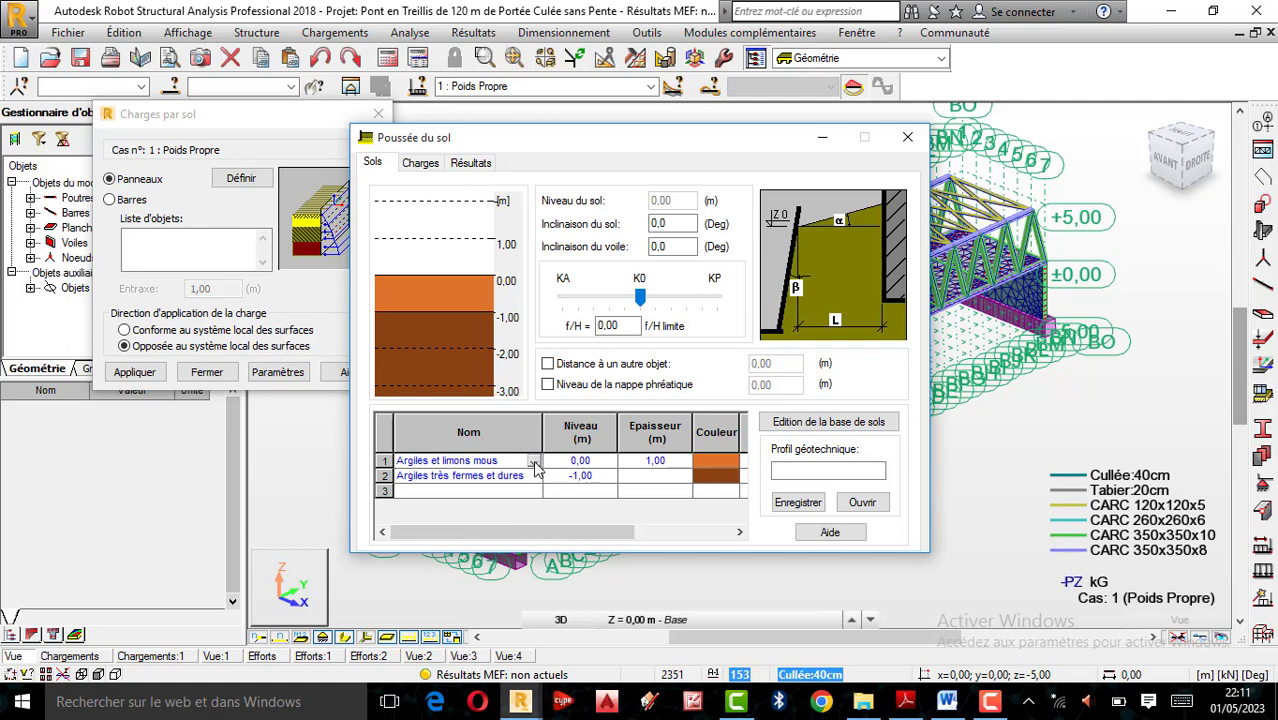
click(535, 462)
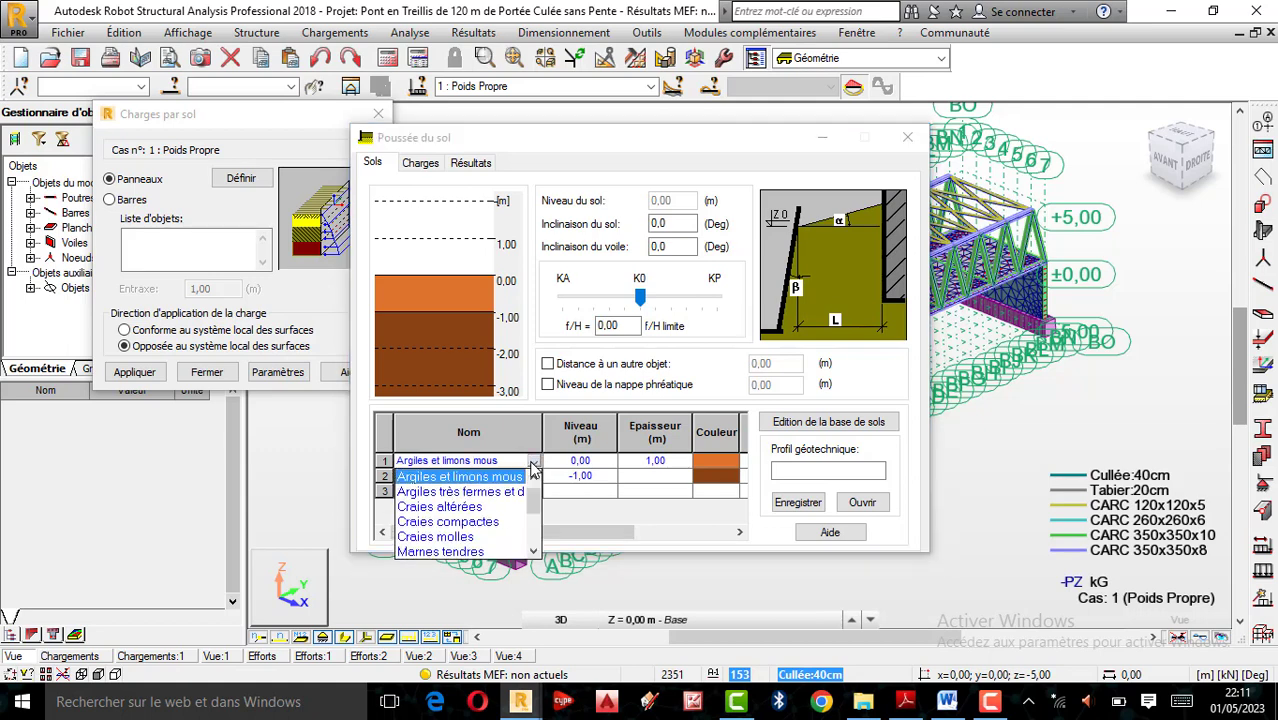
click(534, 551)
click(534, 551)
click(534, 553)
click(534, 553)
click(534, 553)
drag(535, 533, 533, 496)
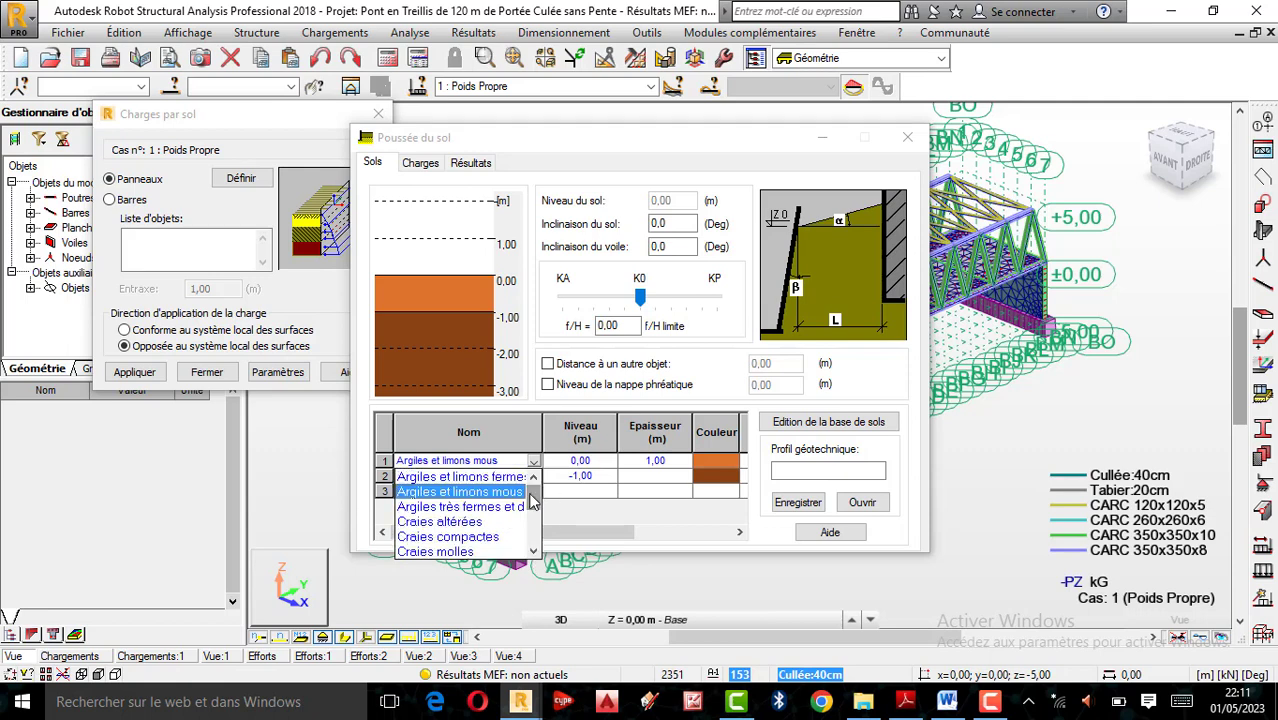
click(477, 492)
Set the second soil layer to Argiles et limons fermes and add a third layer of Argiles très fermes et dures
click(534, 476)
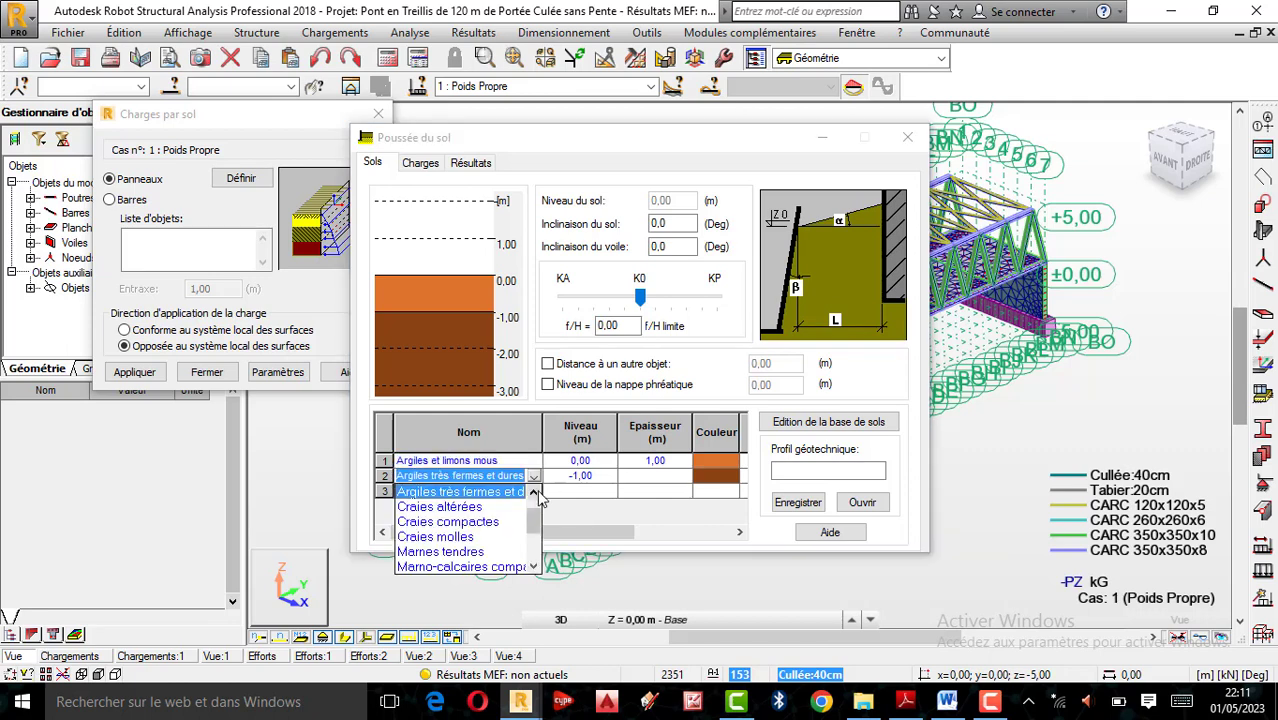
scroll(490, 513, up, 1)
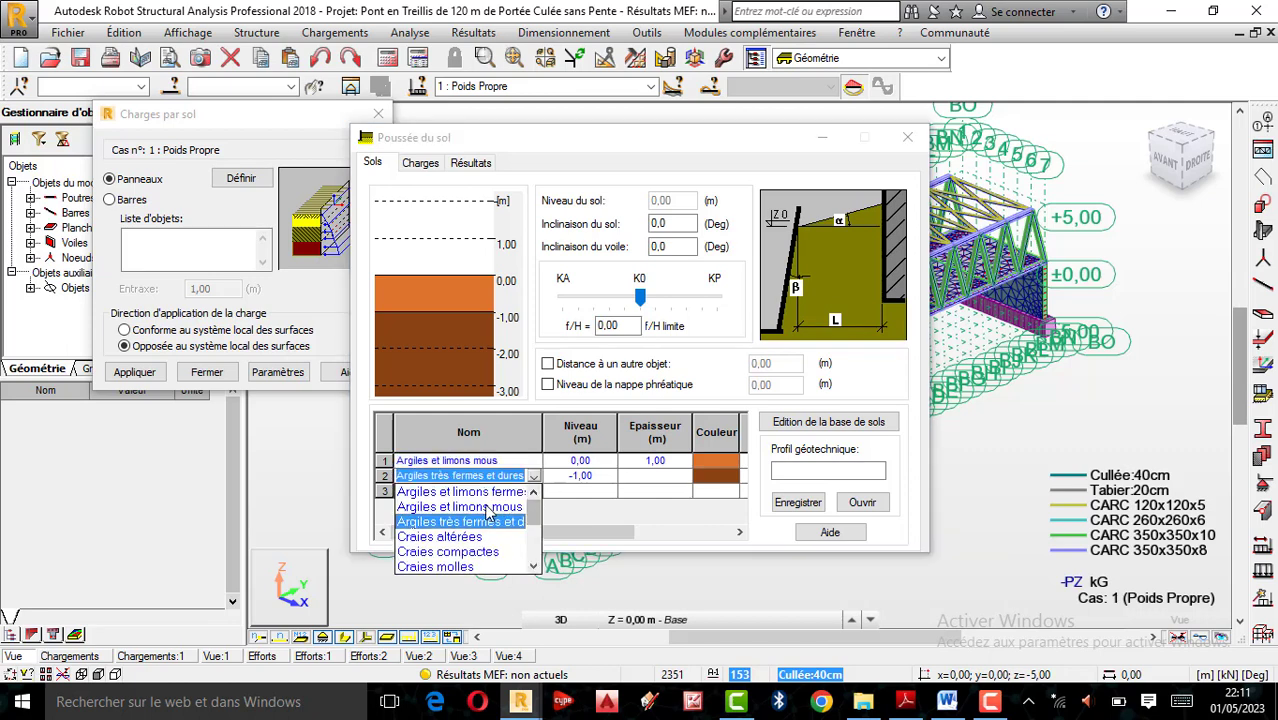
click(489, 493)
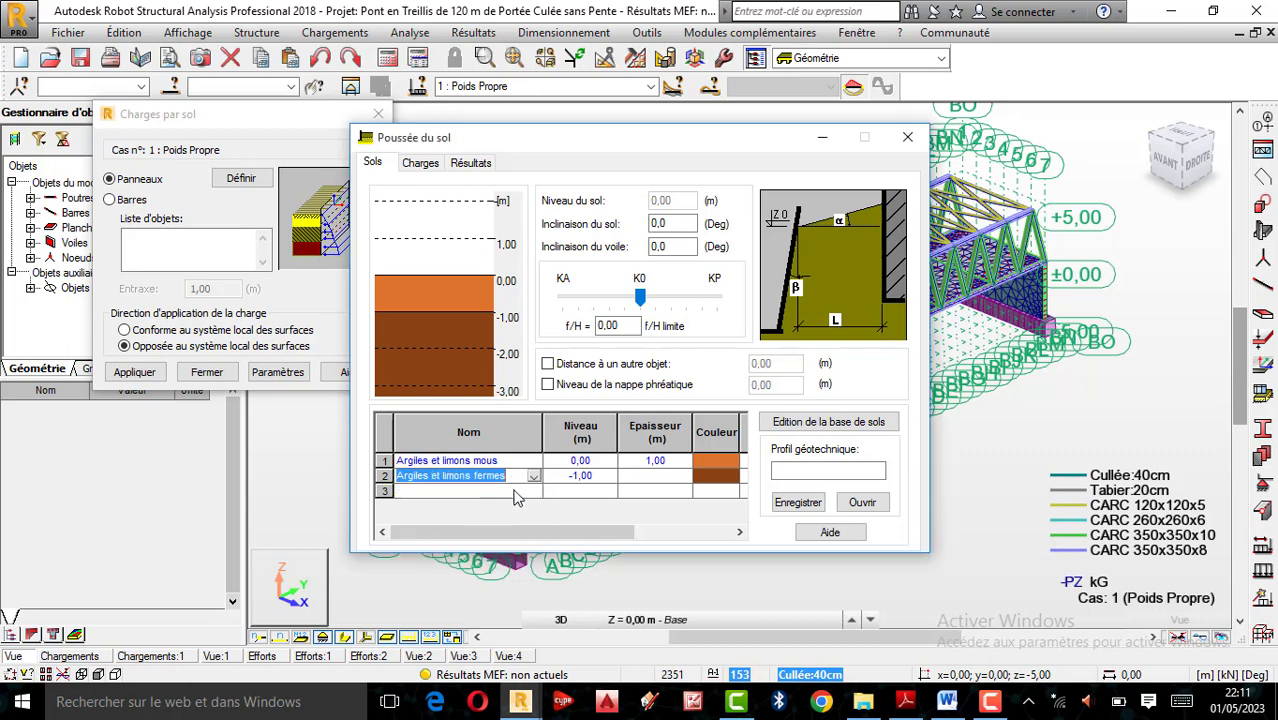
click(534, 491)
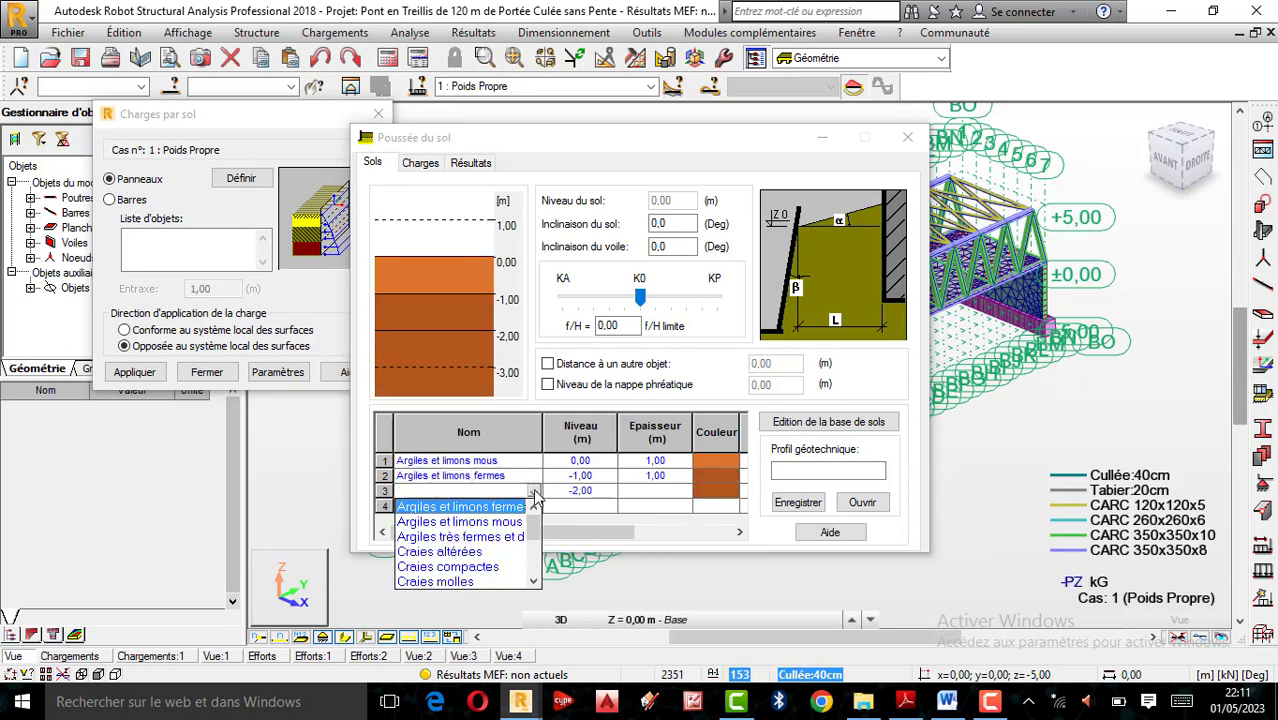
click(489, 537)
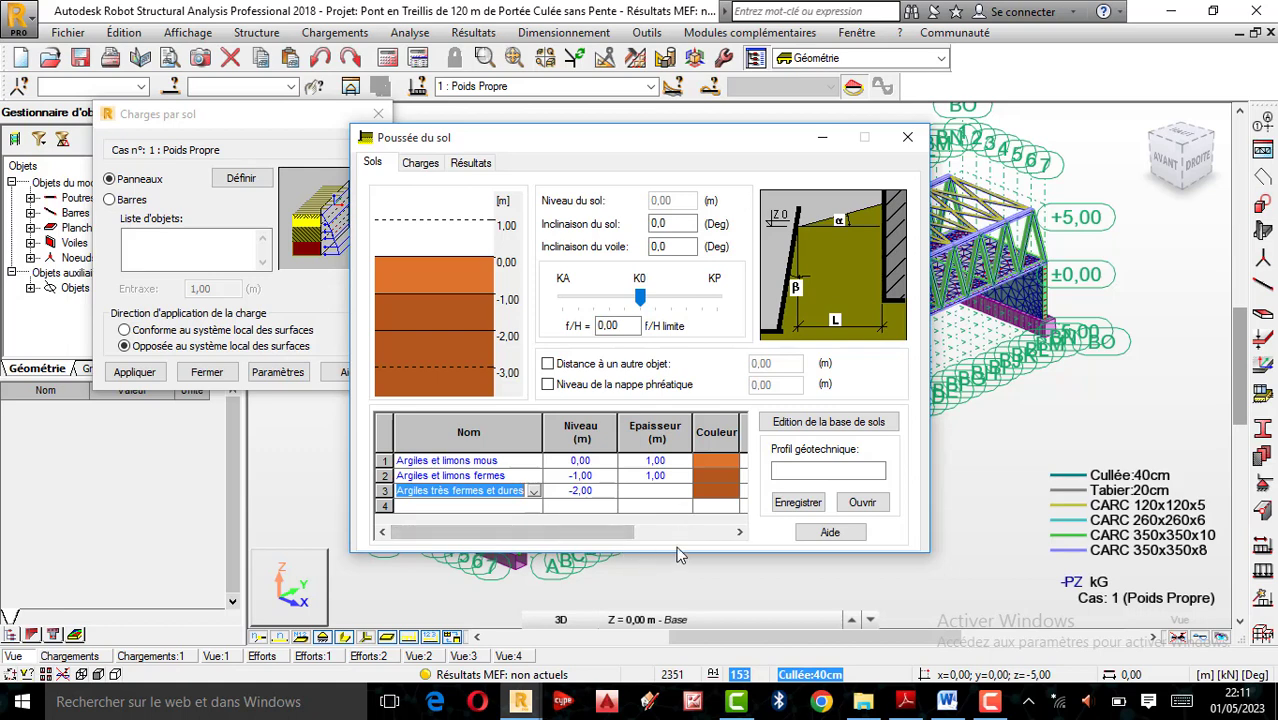
Set the thickness of the second soil layer, Argiles et limons fermes, to 2,00 m
click(653, 476)
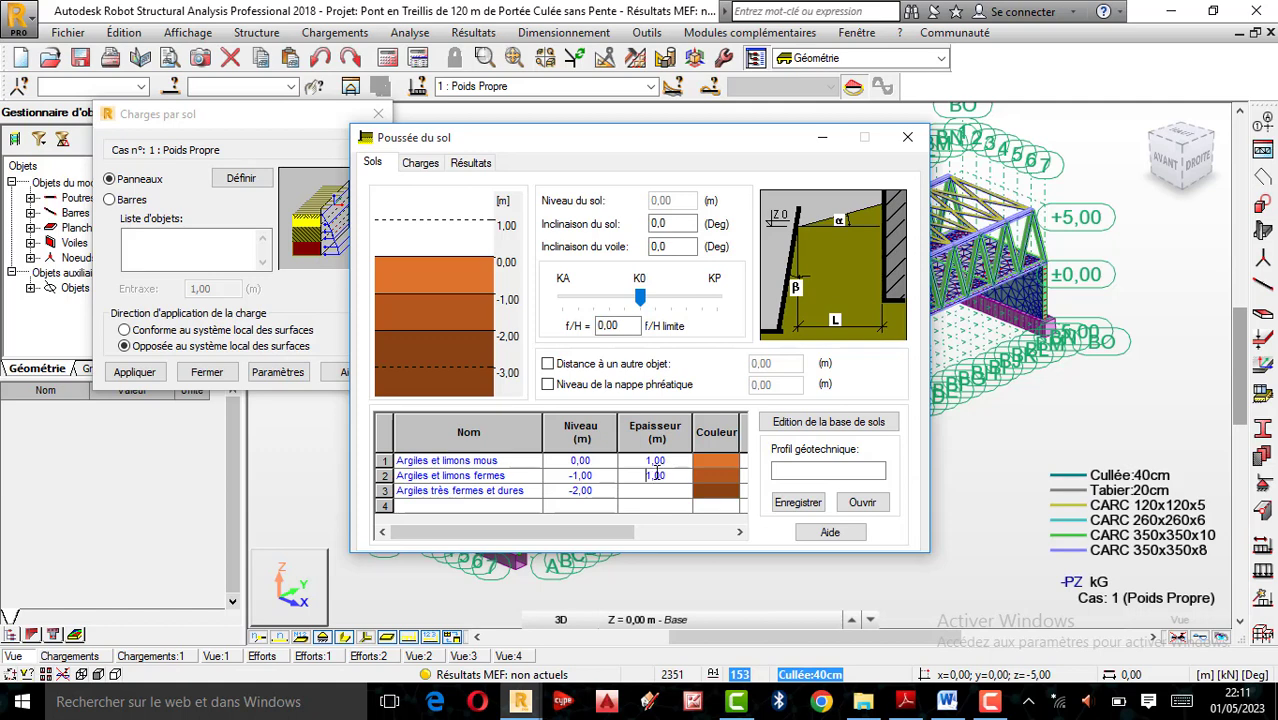
text(50)
click(579, 491)
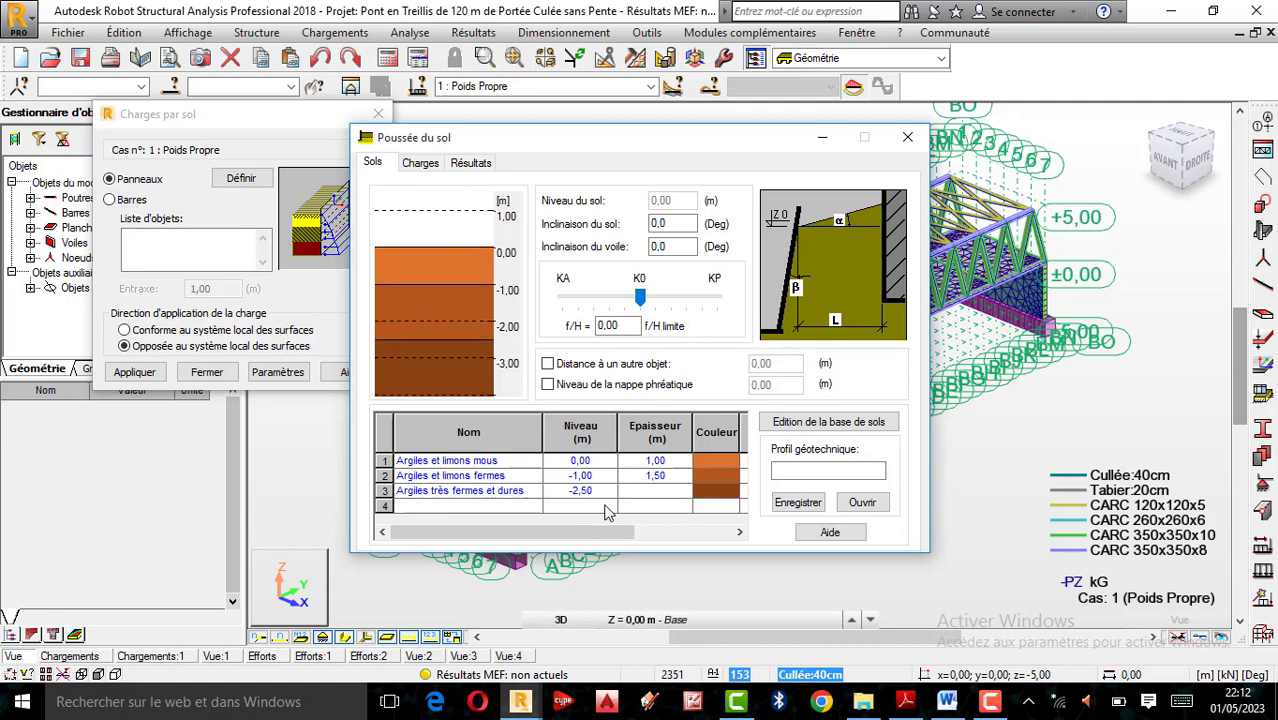
click(650, 476)
key(BackSpace)
text(2)
click(631, 461)
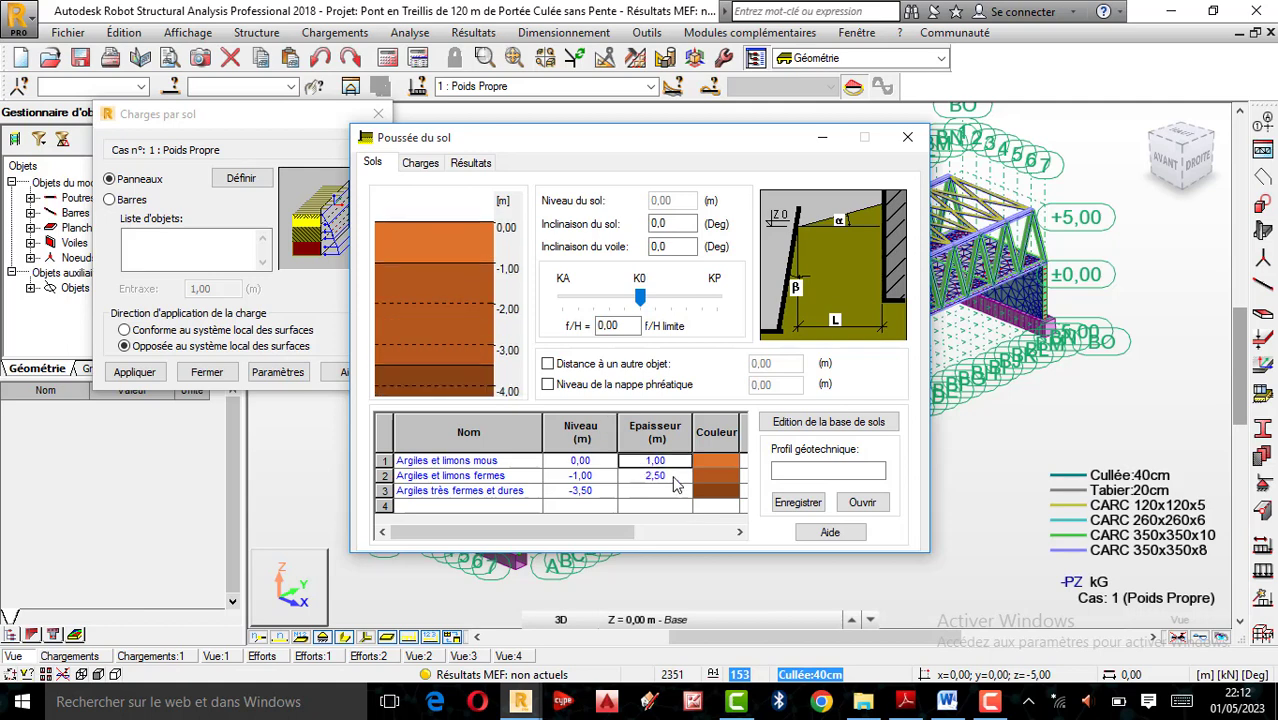
click(655, 476)
key(BackSpace)
text(0)
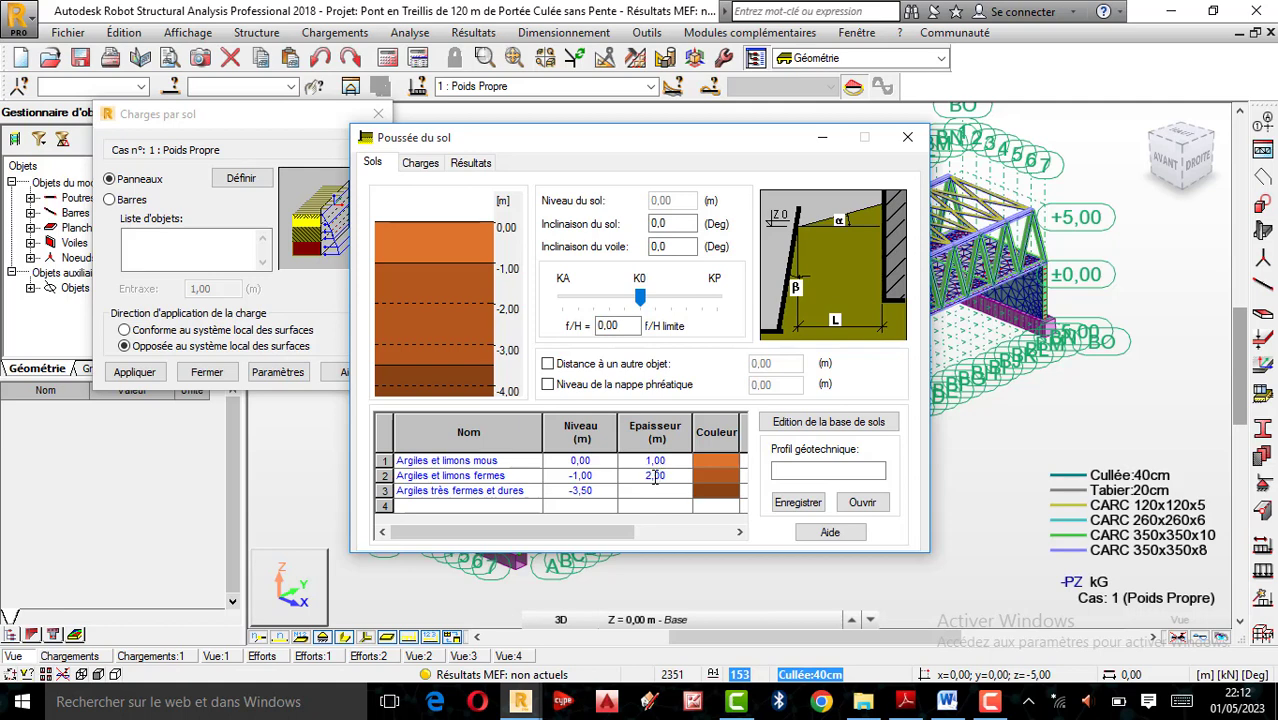
click(567, 505)
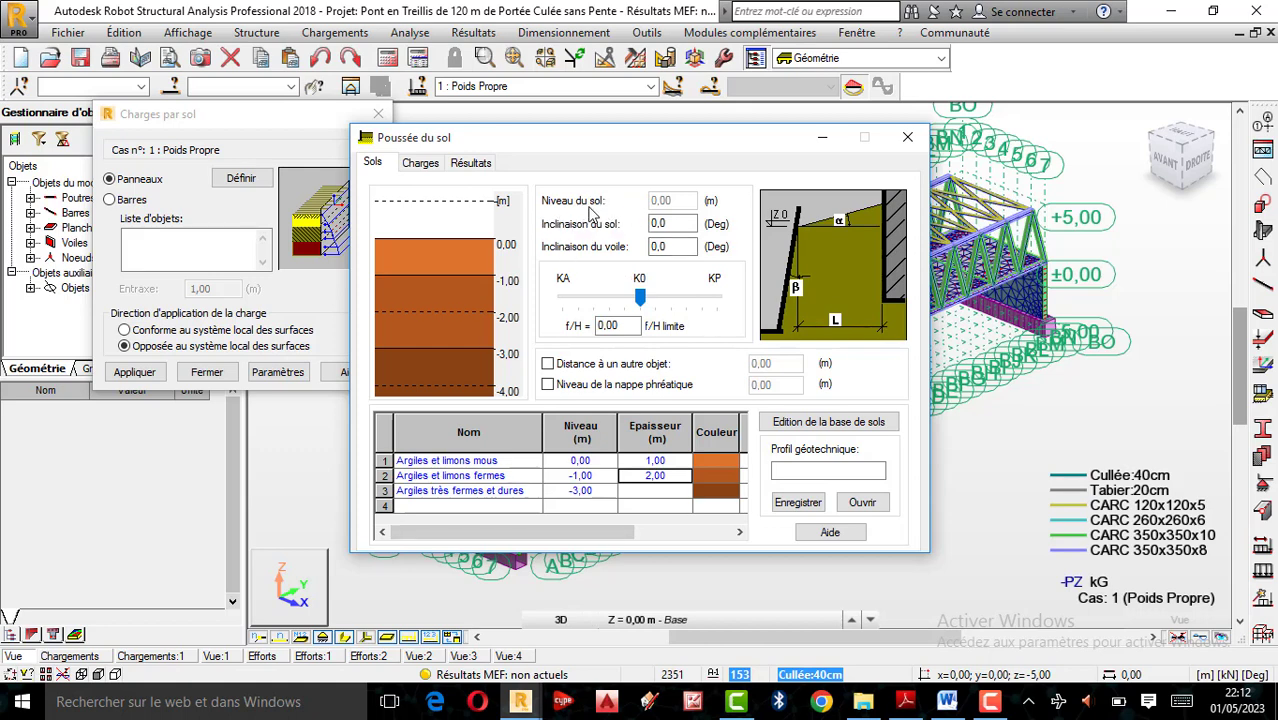
In the surcharge definition, change the first load's category to uniforme and set its distance x to 5,00 m
click(665, 224)
click(421, 165)
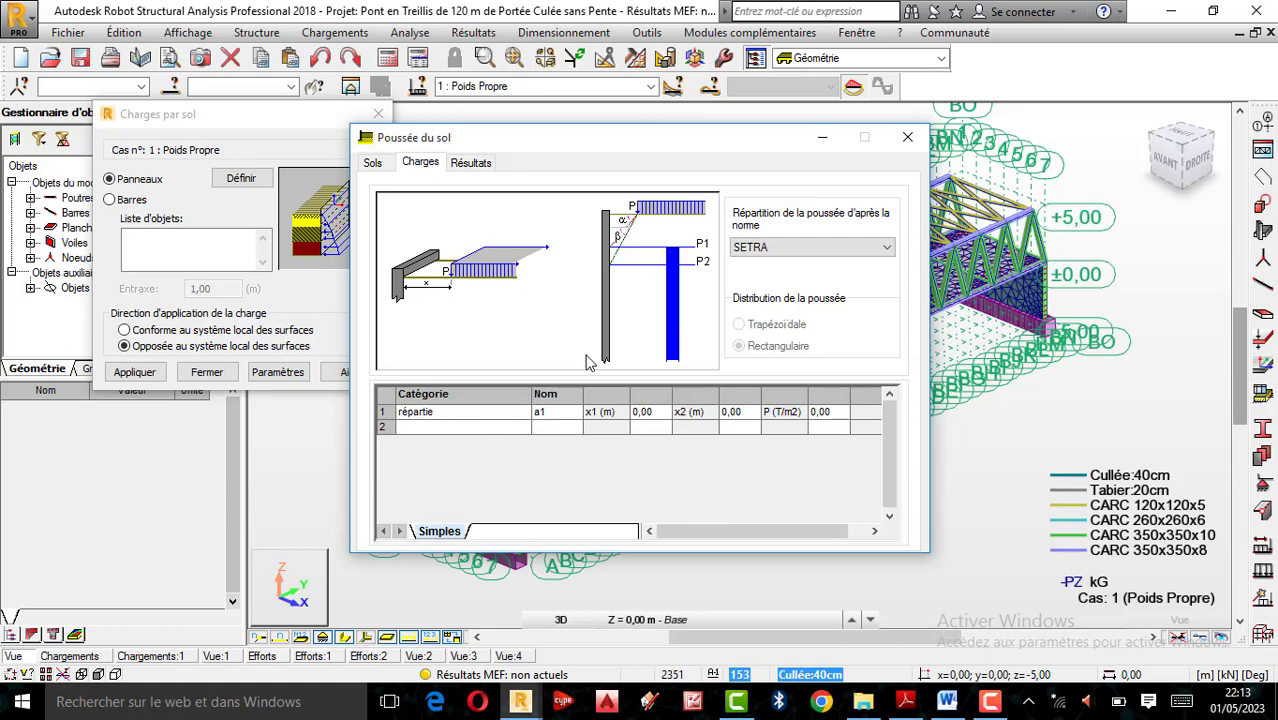
click(505, 413)
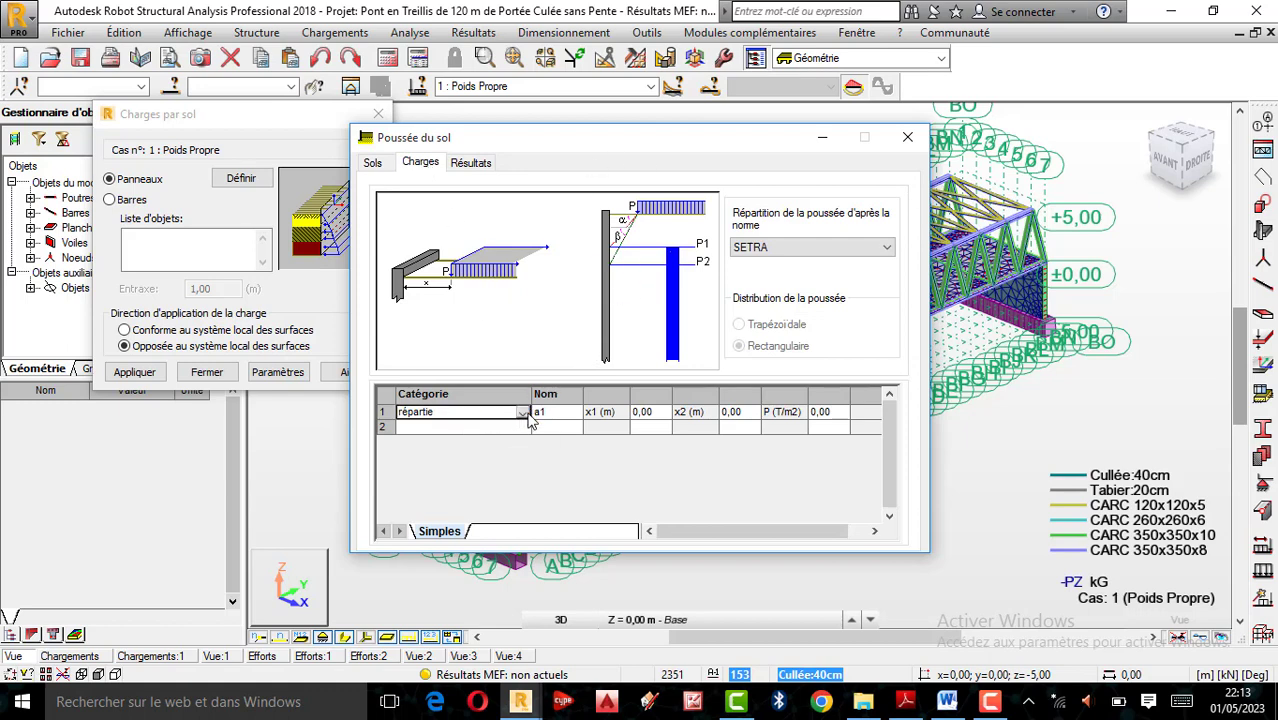
click(522, 412)
click(446, 424)
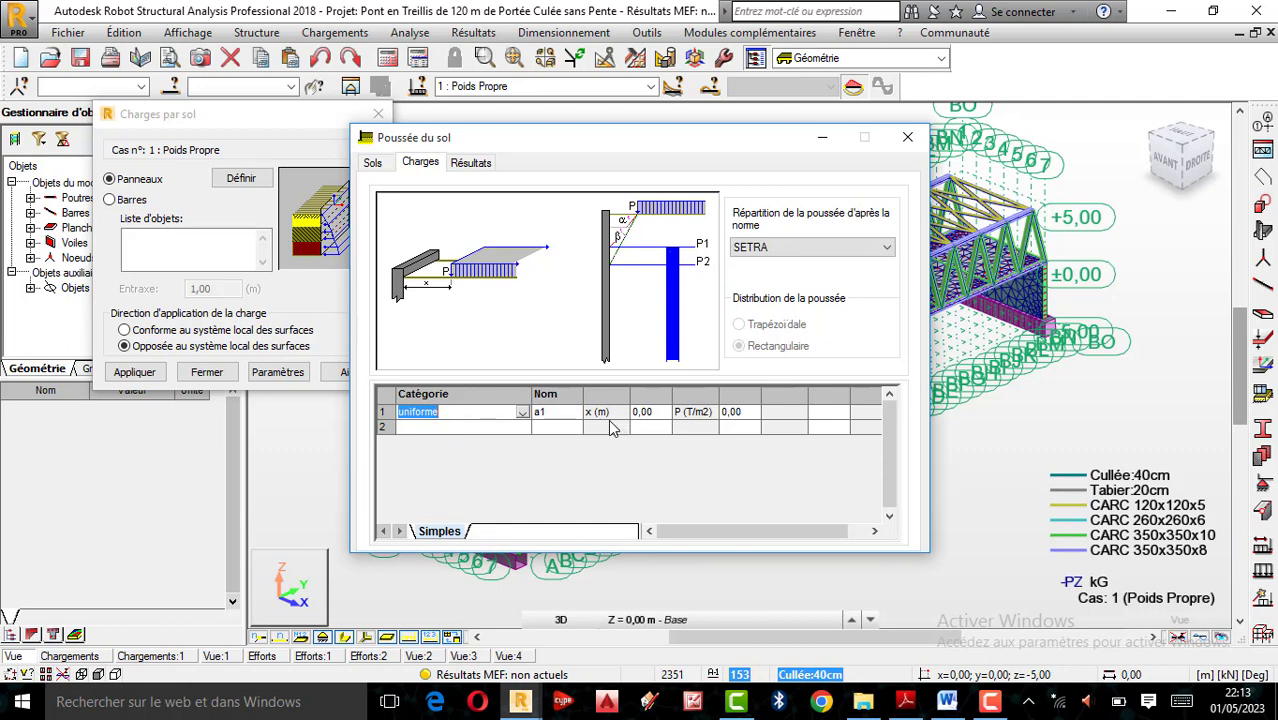
click(704, 410)
click(662, 414)
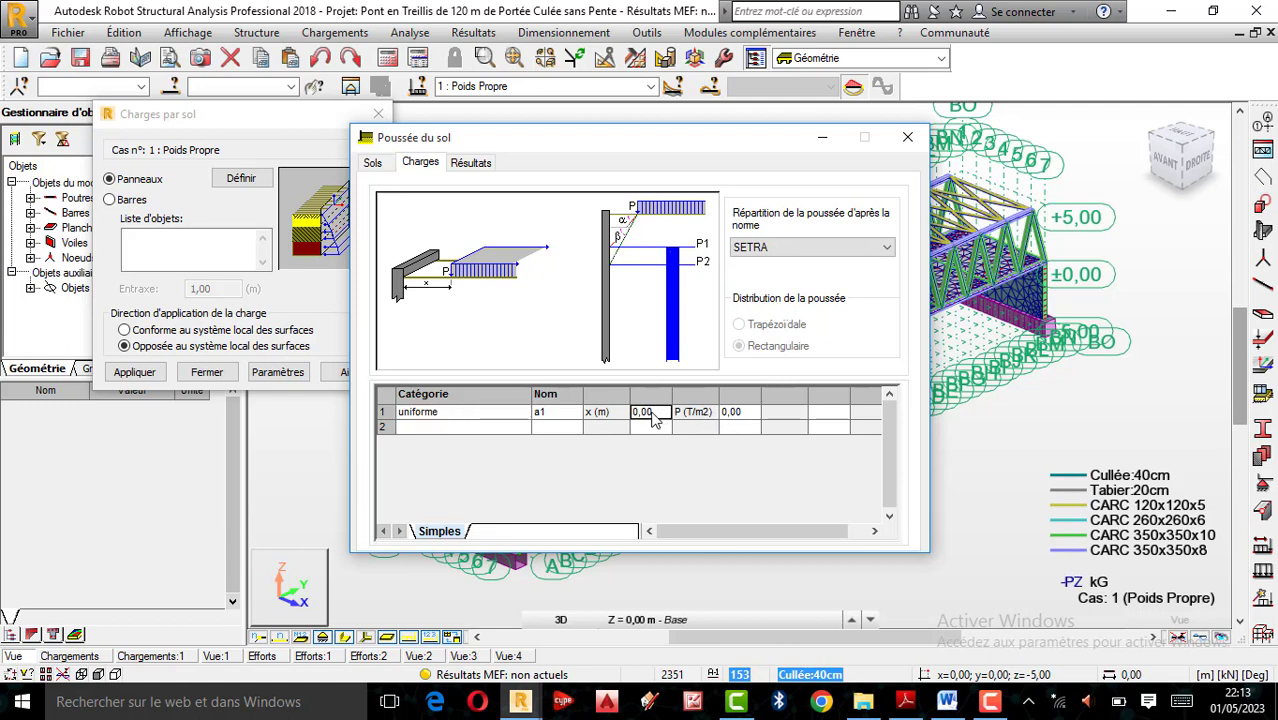
click(643, 413)
Add a second surcharge of category linéaire with a distance x of 5,00 m
click(458, 429)
click(521, 428)
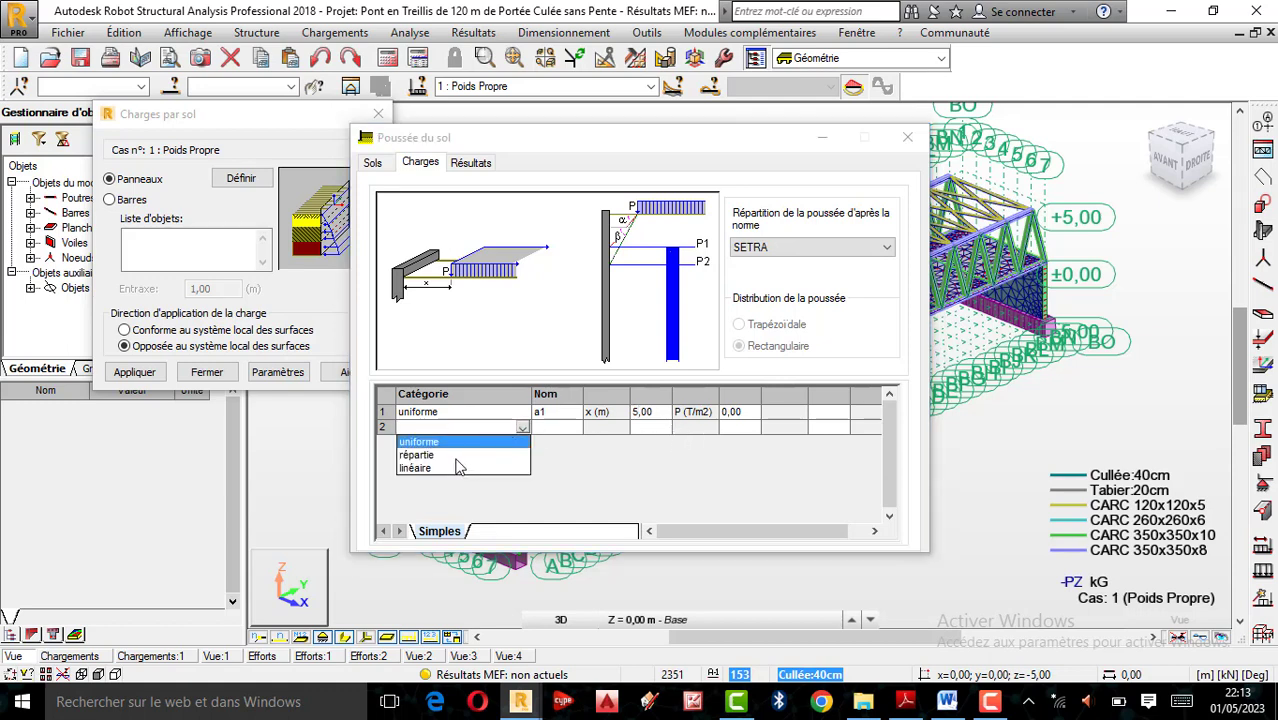
click(417, 467)
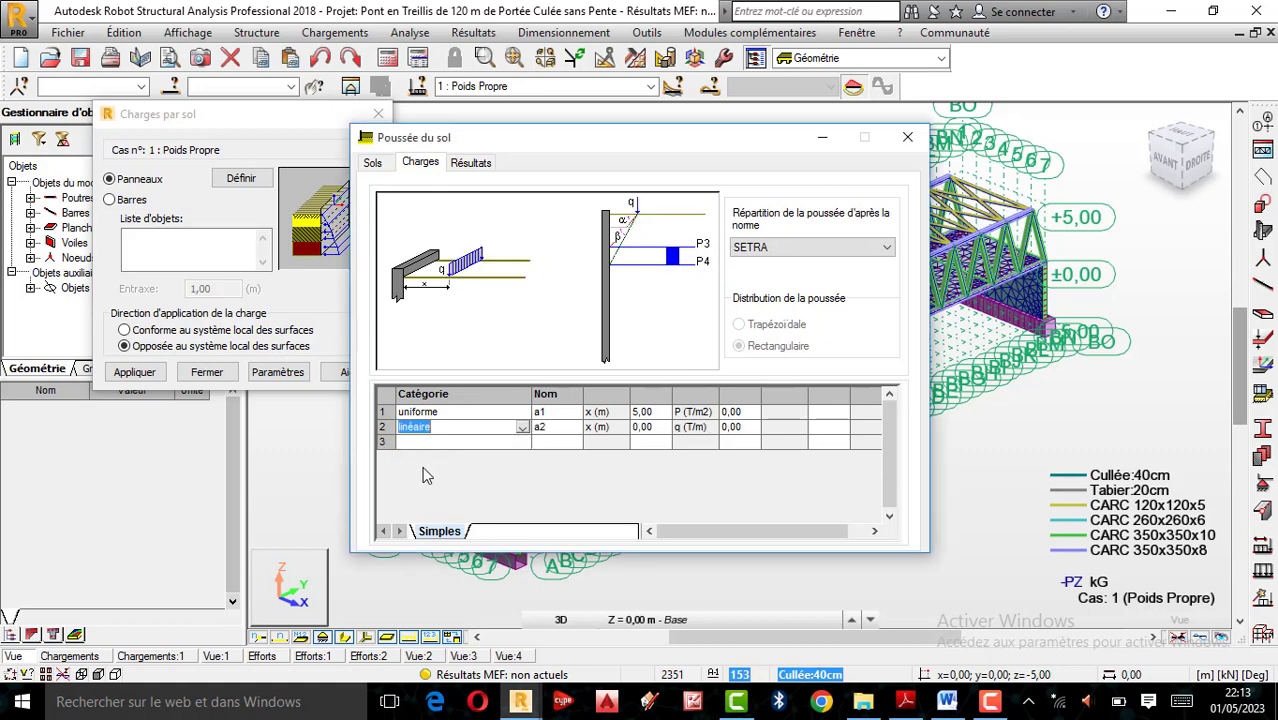
click(641, 428)
Set the uniform surcharge's distance x to 10,00 m and keep SETRA as the pressure distribution standard
click(634, 412)
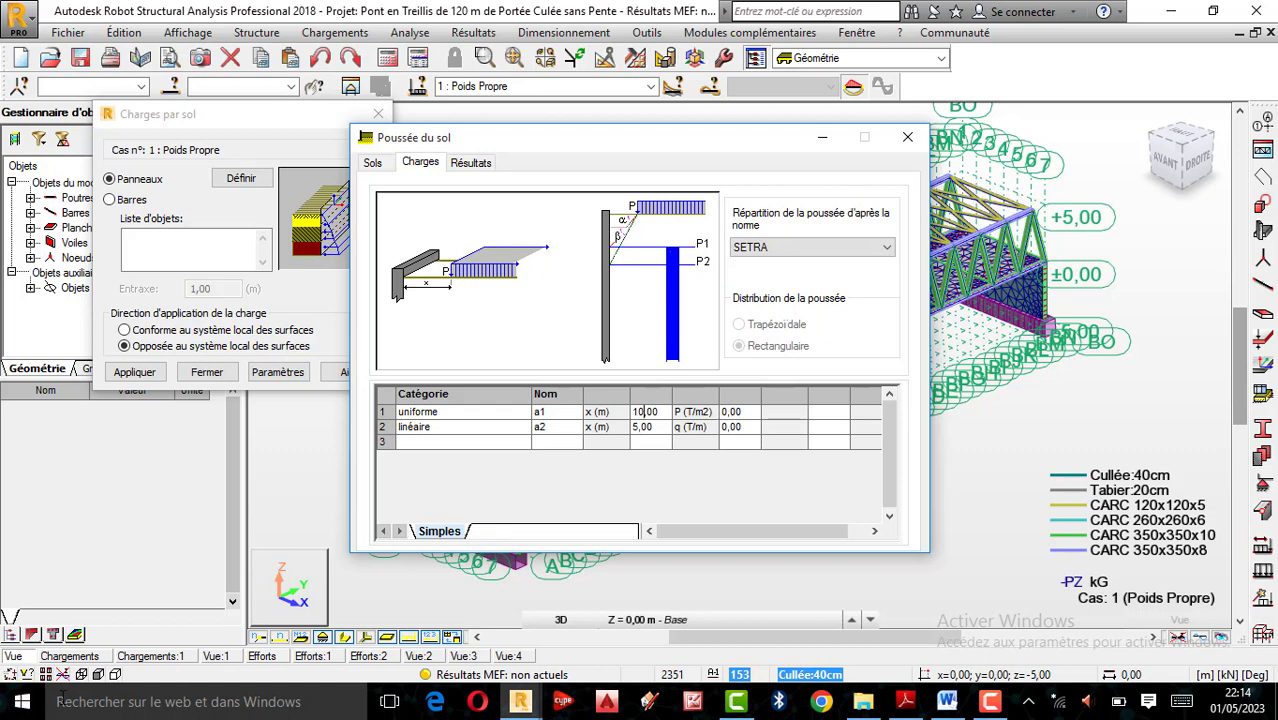
click(884, 240)
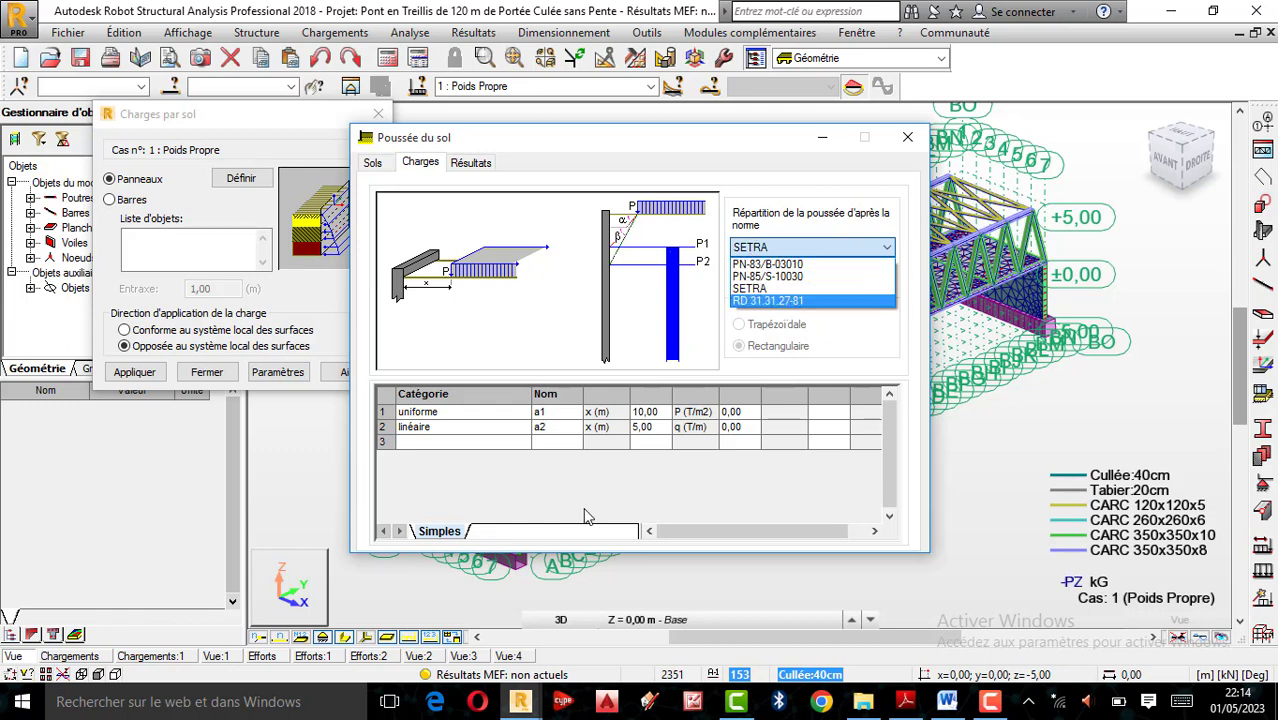
click(479, 170)
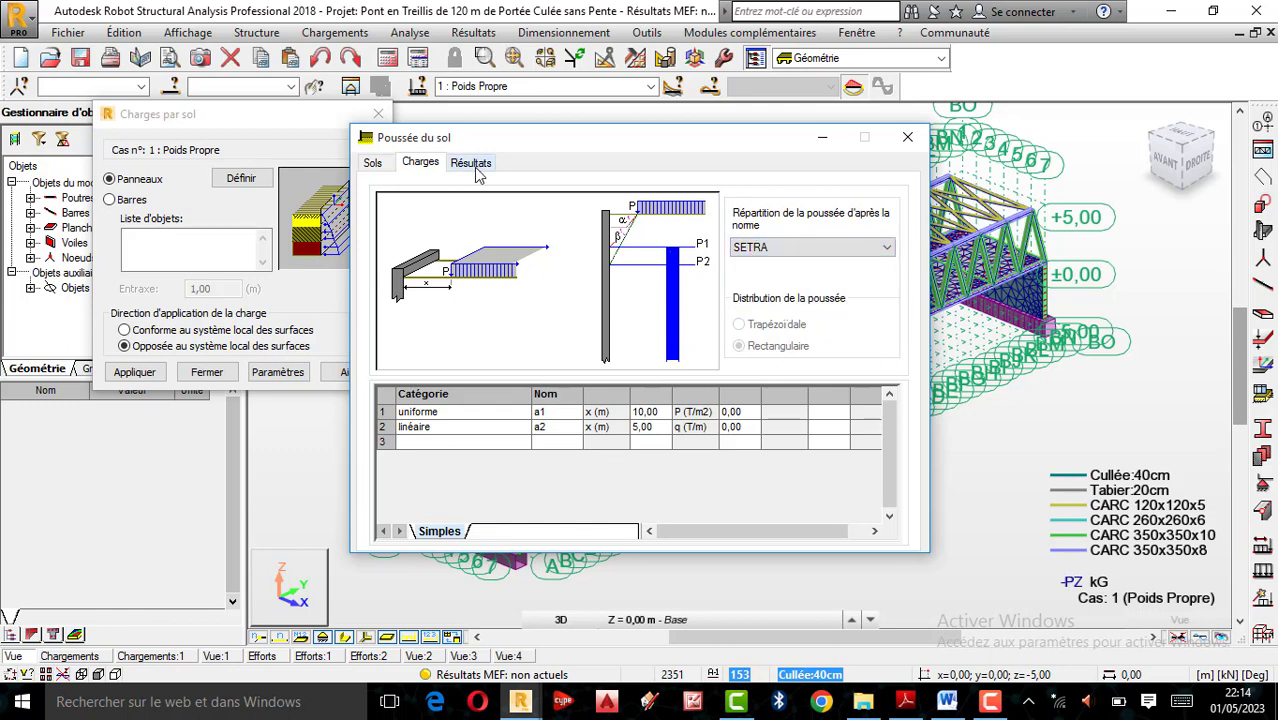
Check surcharges a1 and a2 in the pressure results, leave only Poussée du sol included, and apply the parameters
click(478, 168)
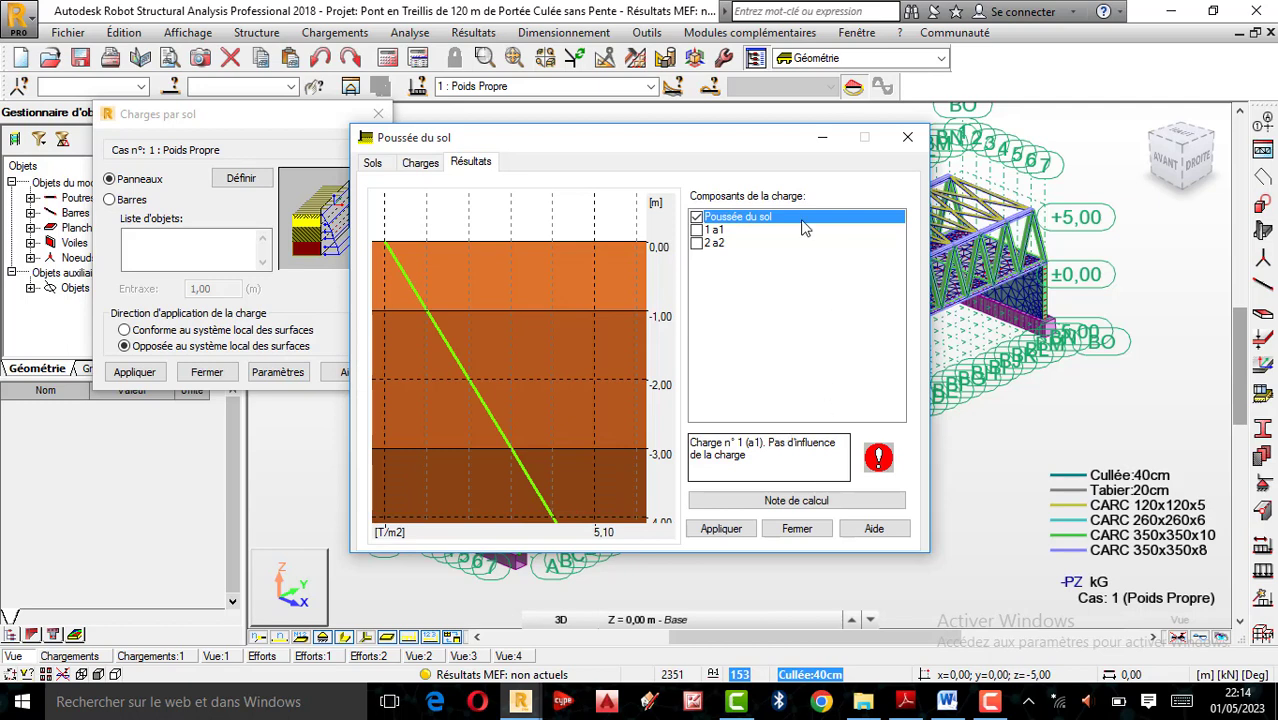
click(697, 231)
click(697, 244)
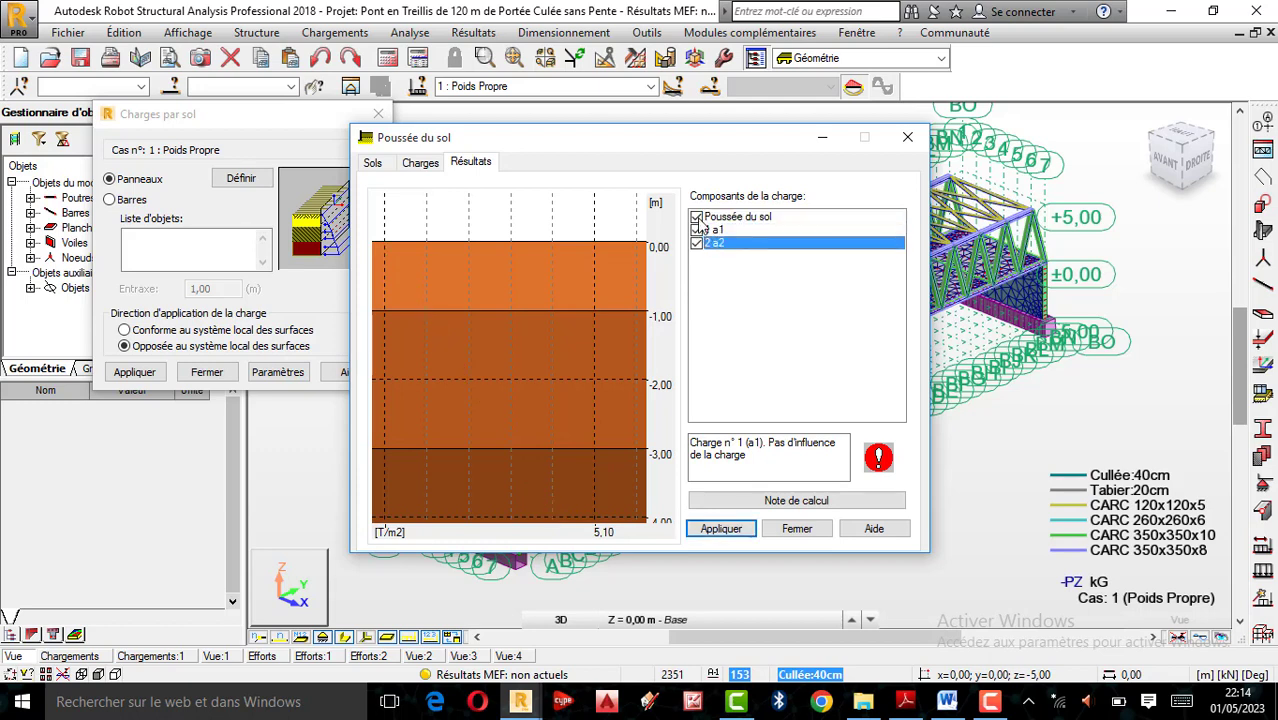
click(697, 231)
click(697, 244)
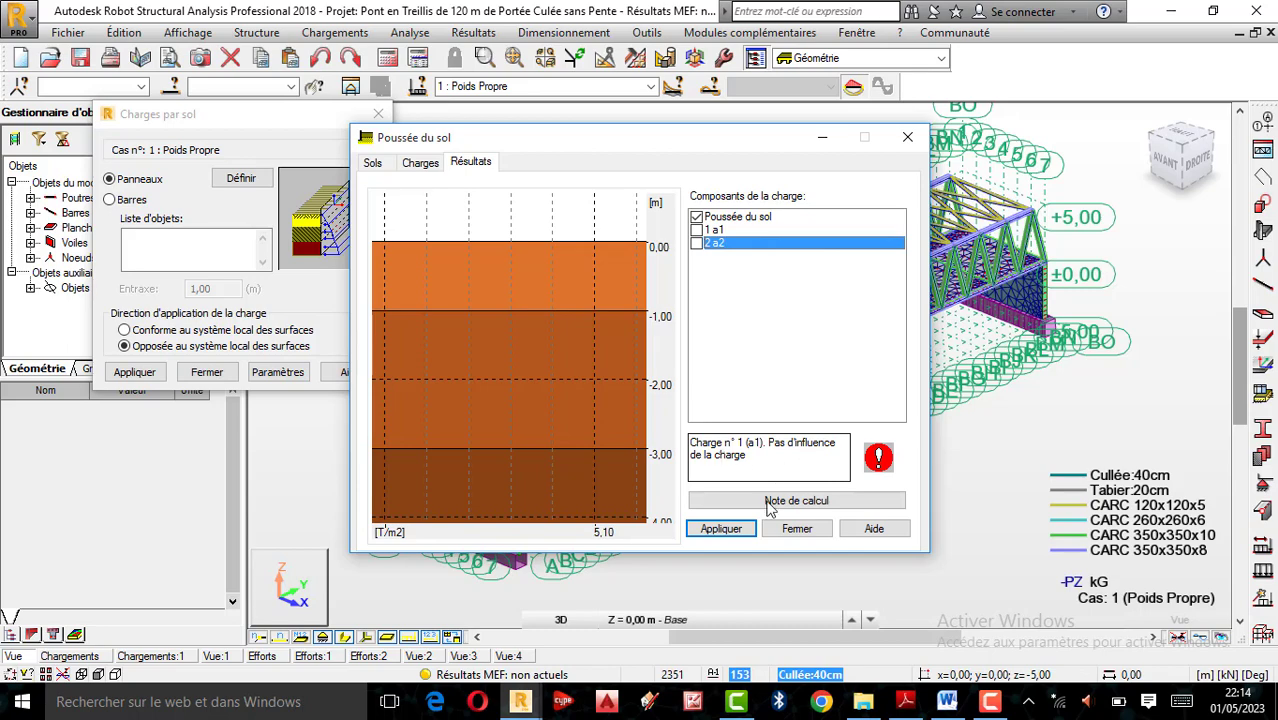
click(721, 529)
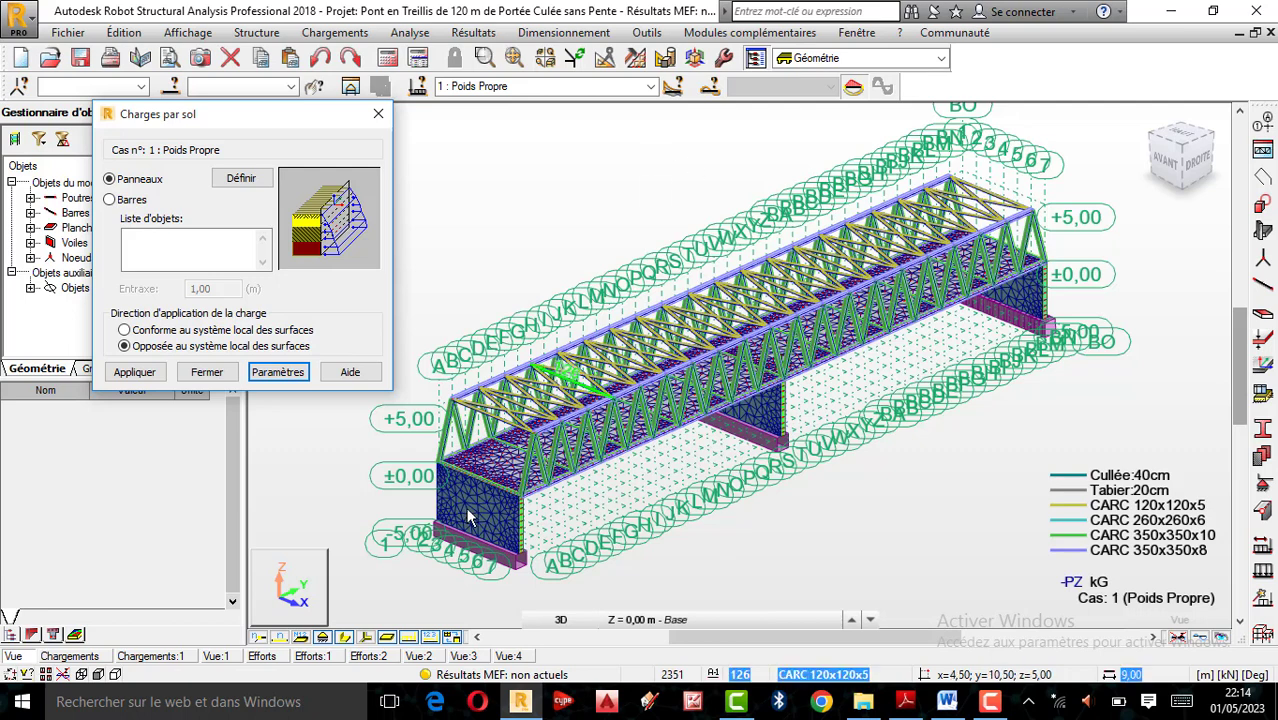
Try the soil load on the near abutment wall, panel 153, opposite to the local system, and undo it
click(183, 250)
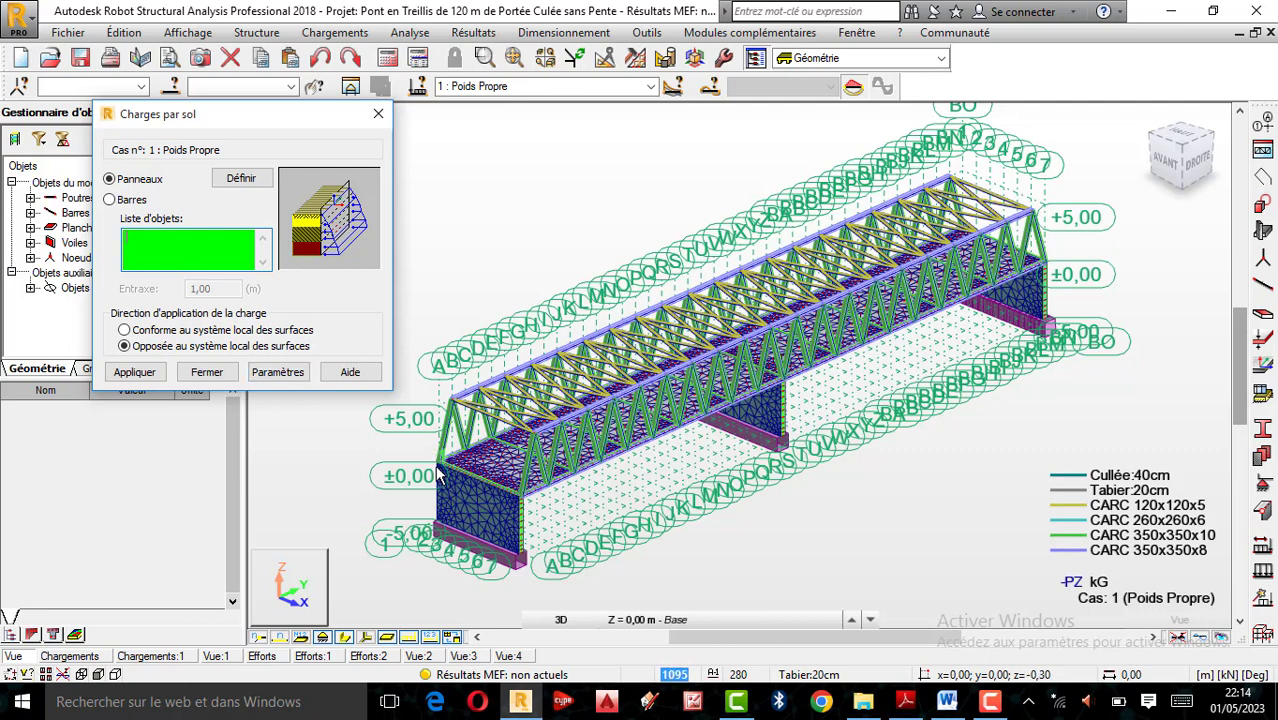
click(474, 507)
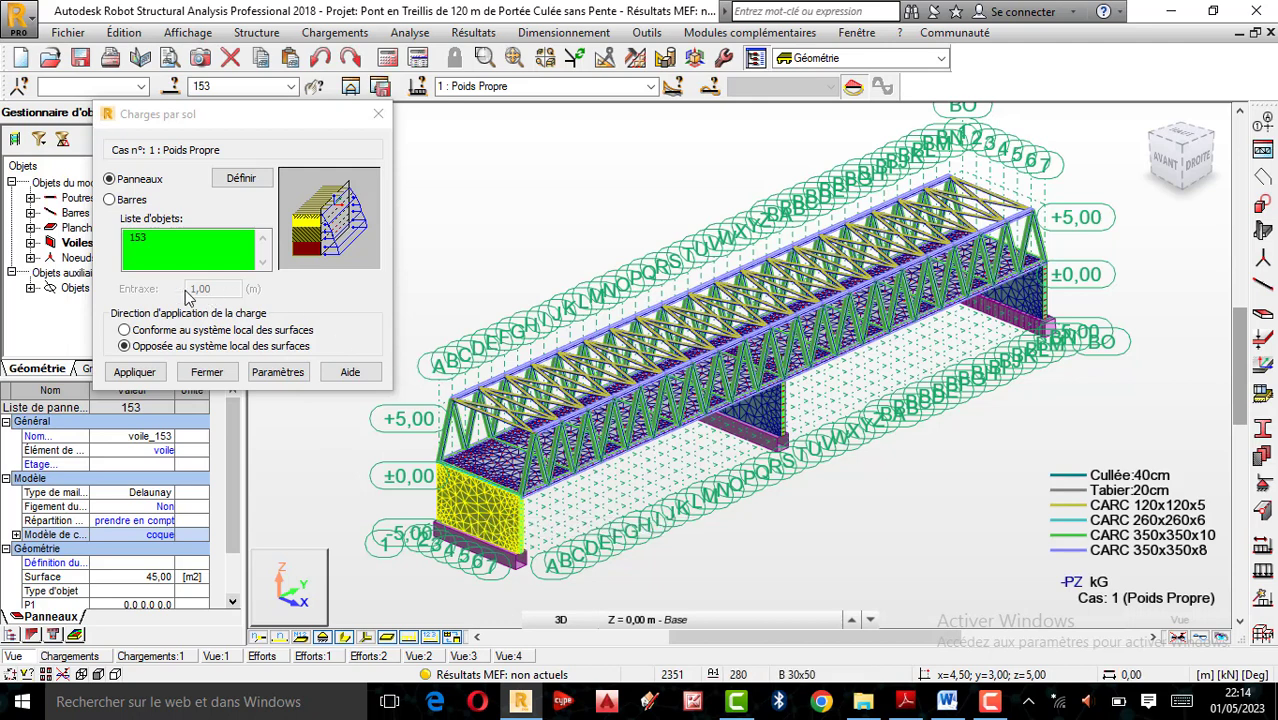
click(135, 372)
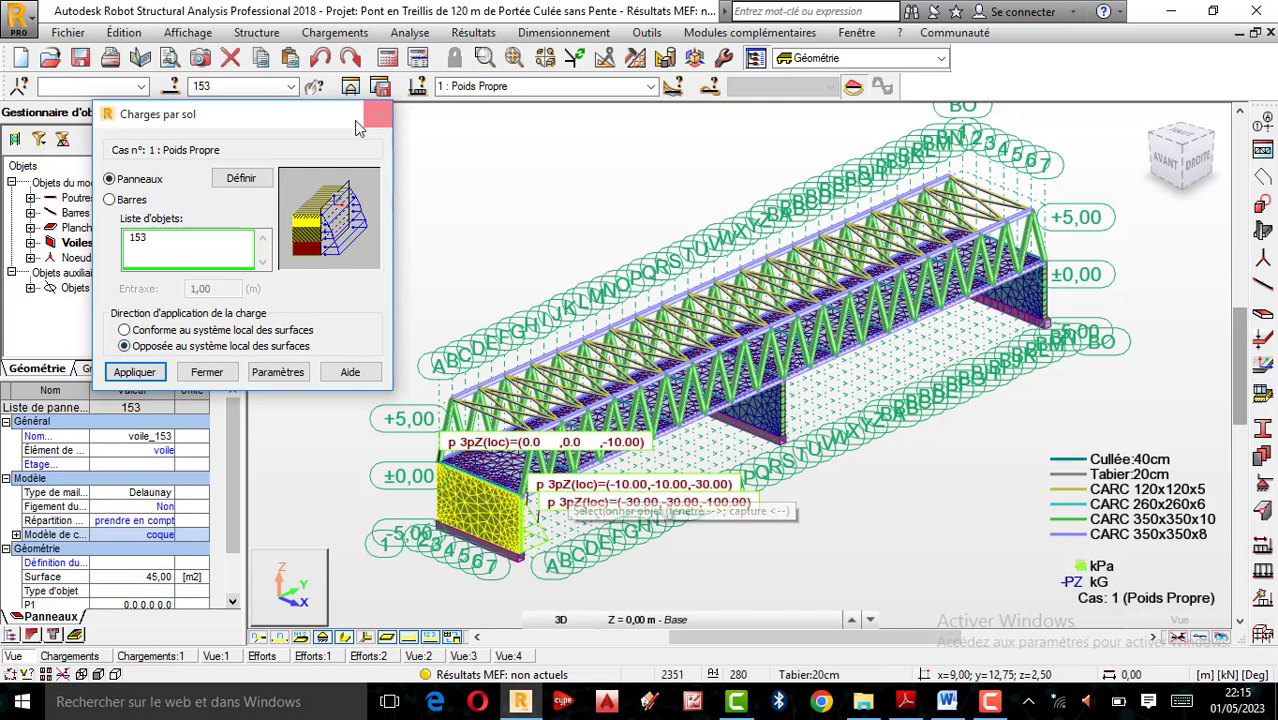
click(322, 60)
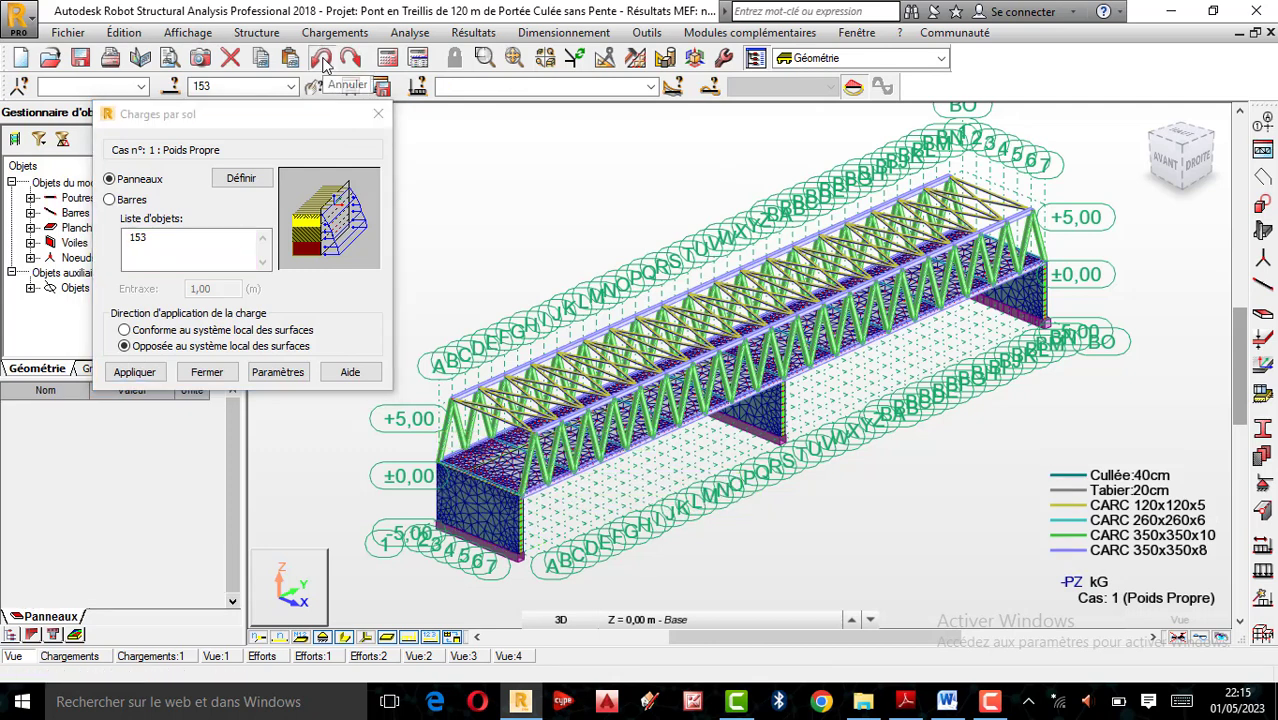
Apply the soil load to the near abutment wall, panel 153, in the direction of the surfaces' local system
click(125, 331)
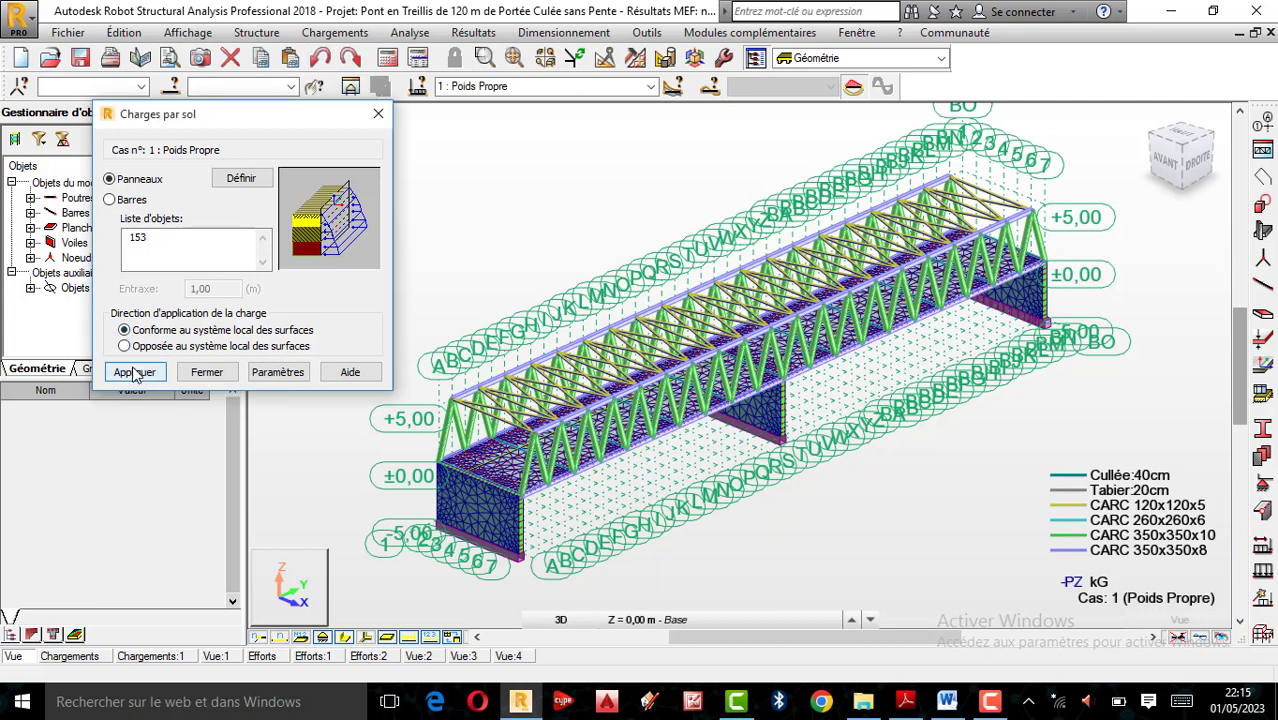
click(135, 372)
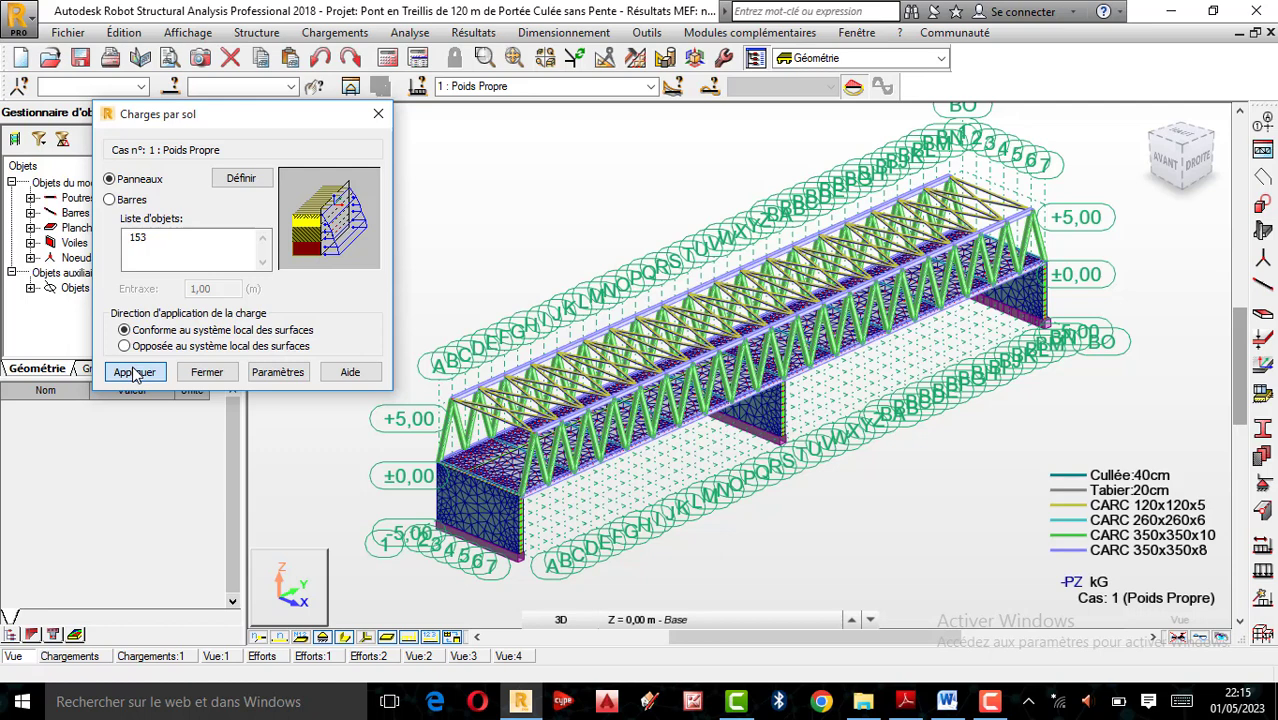
click(208, 238)
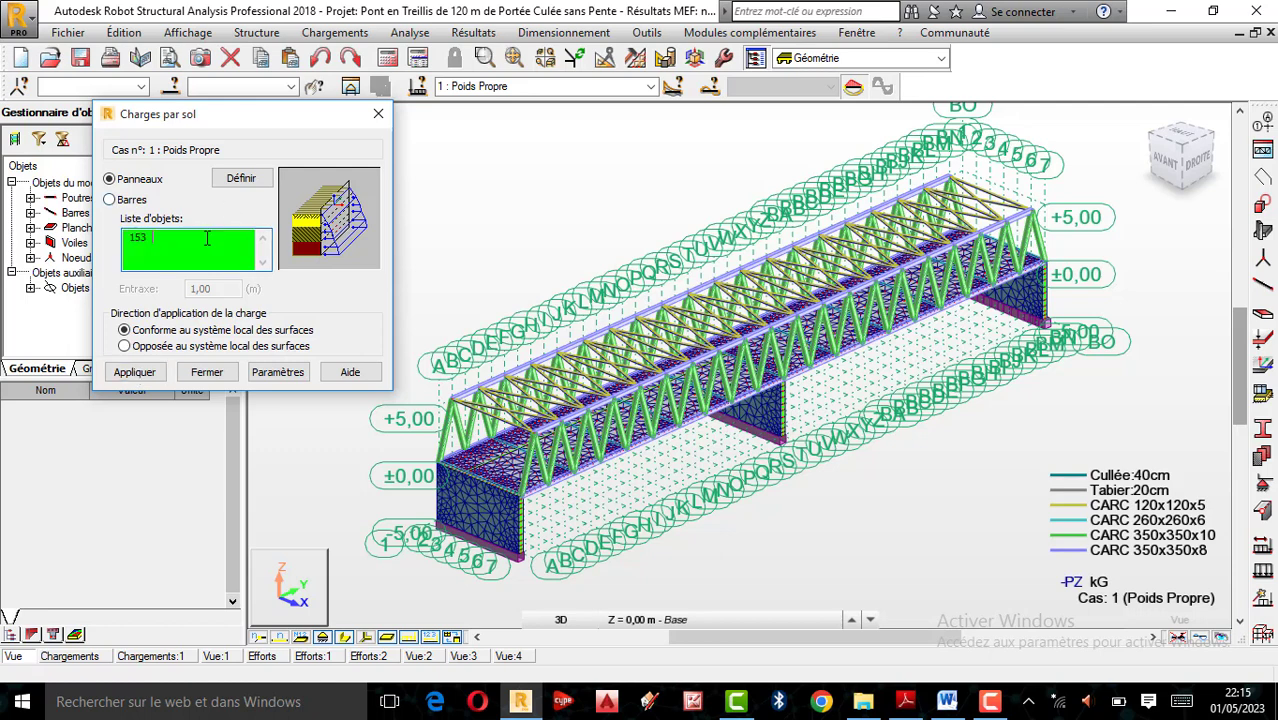
click(470, 508)
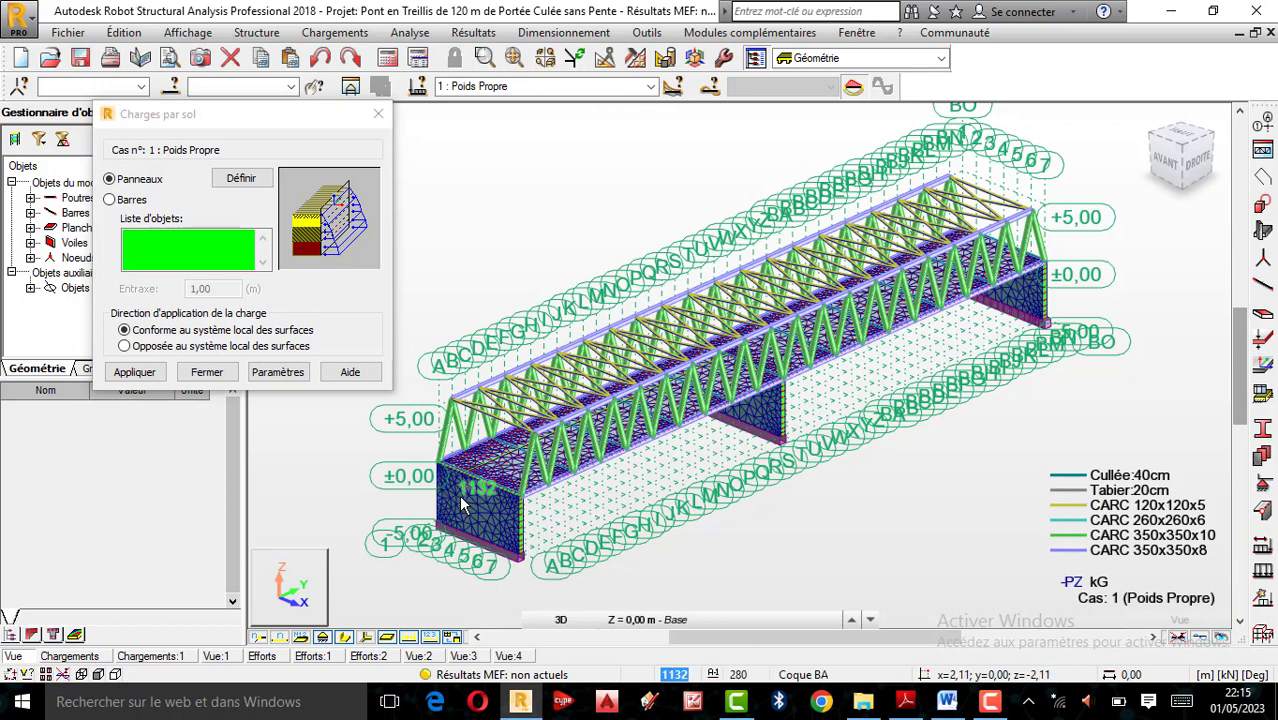
scroll(460, 504, up, 2)
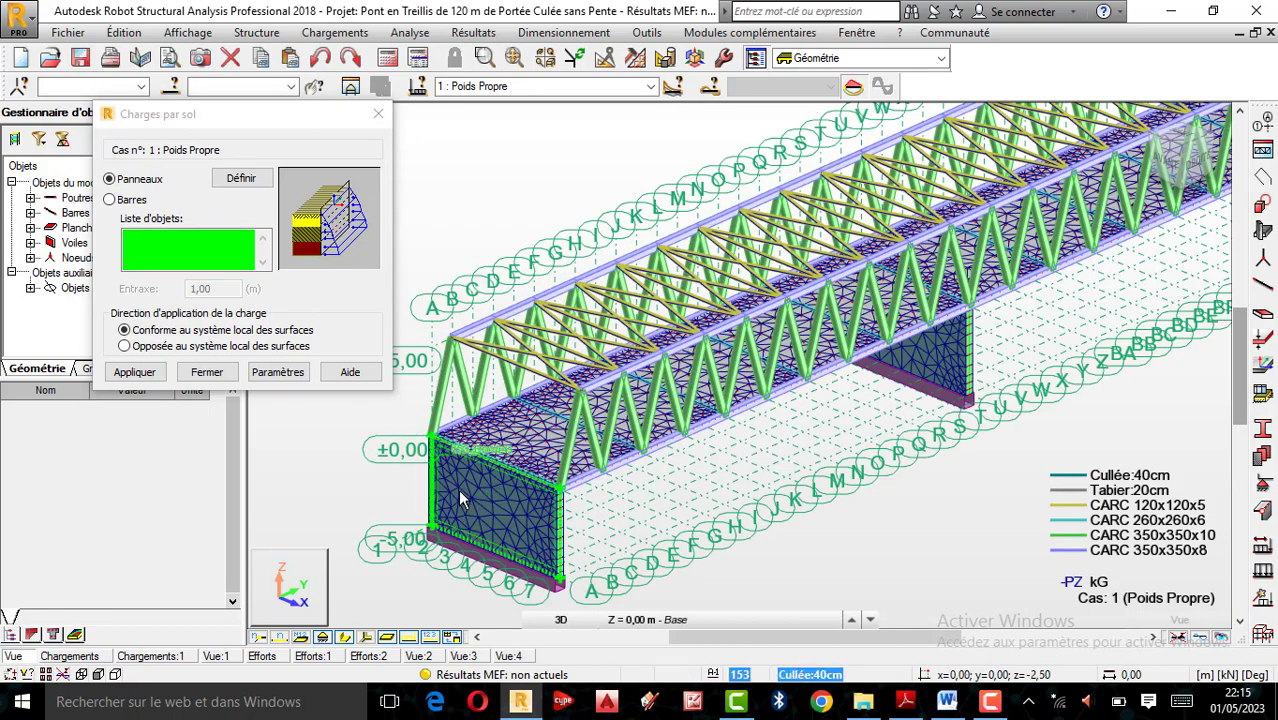
click(460, 500)
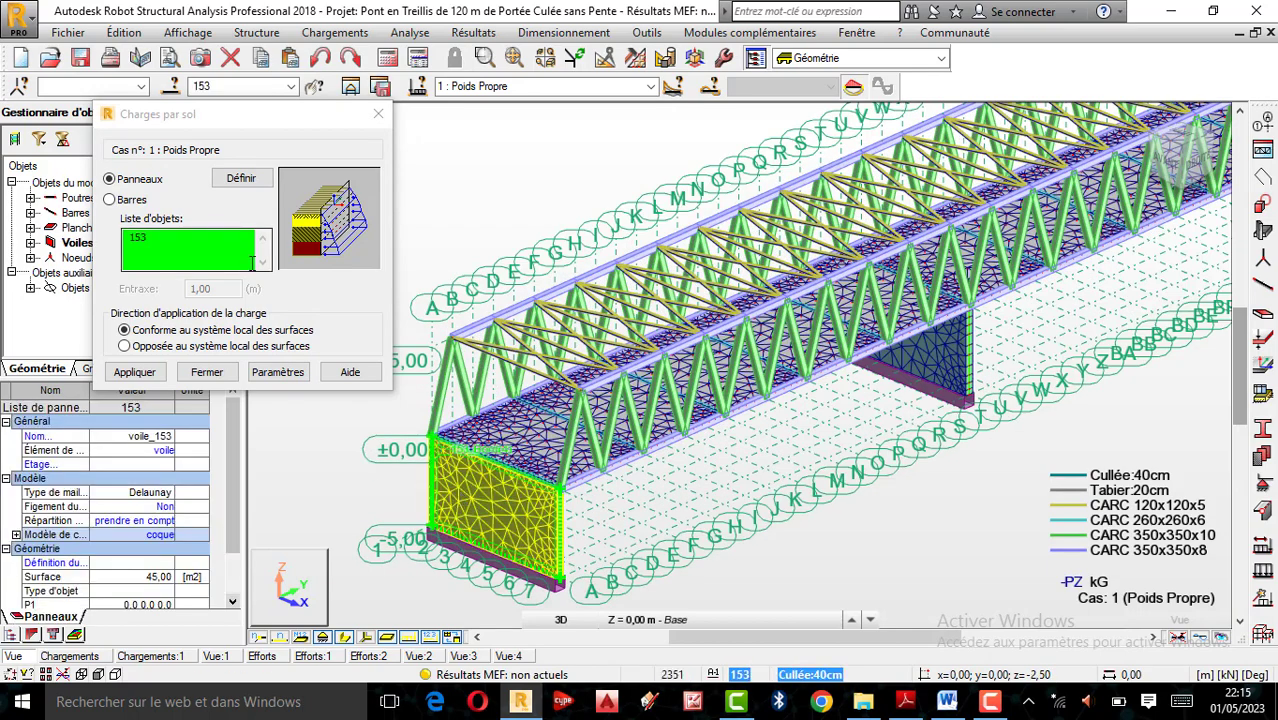
click(136, 373)
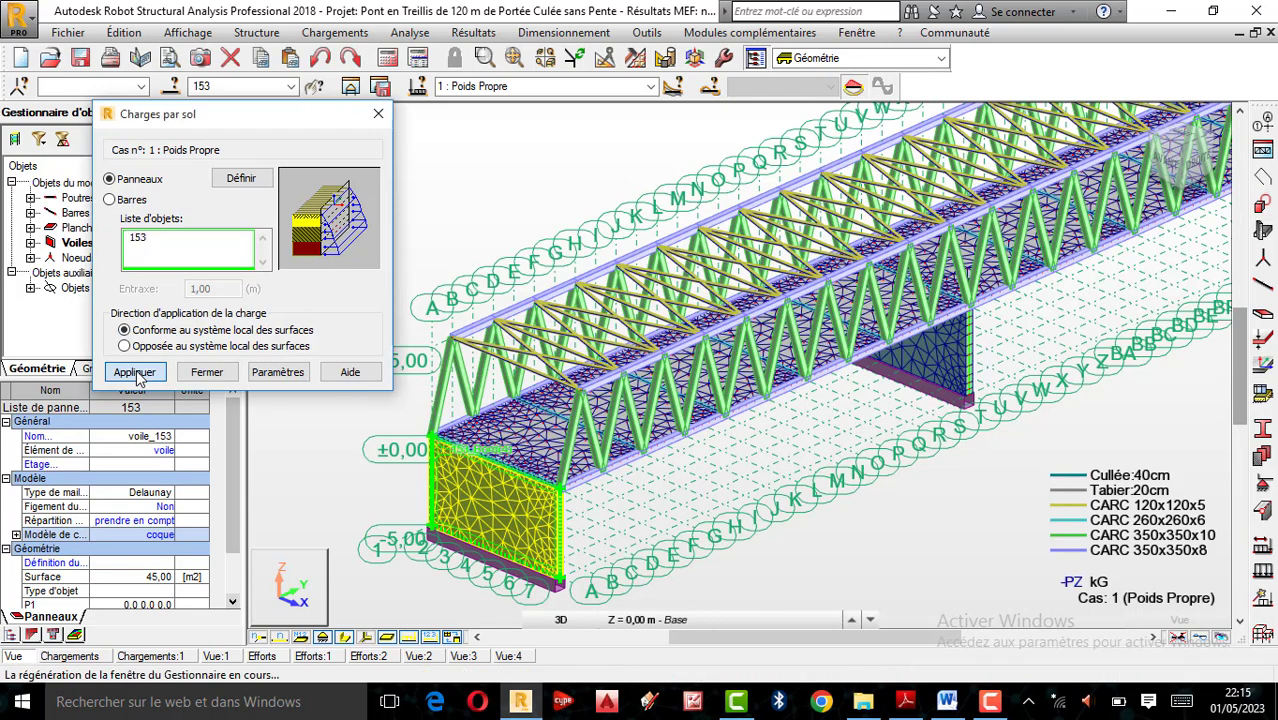
click(136, 373)
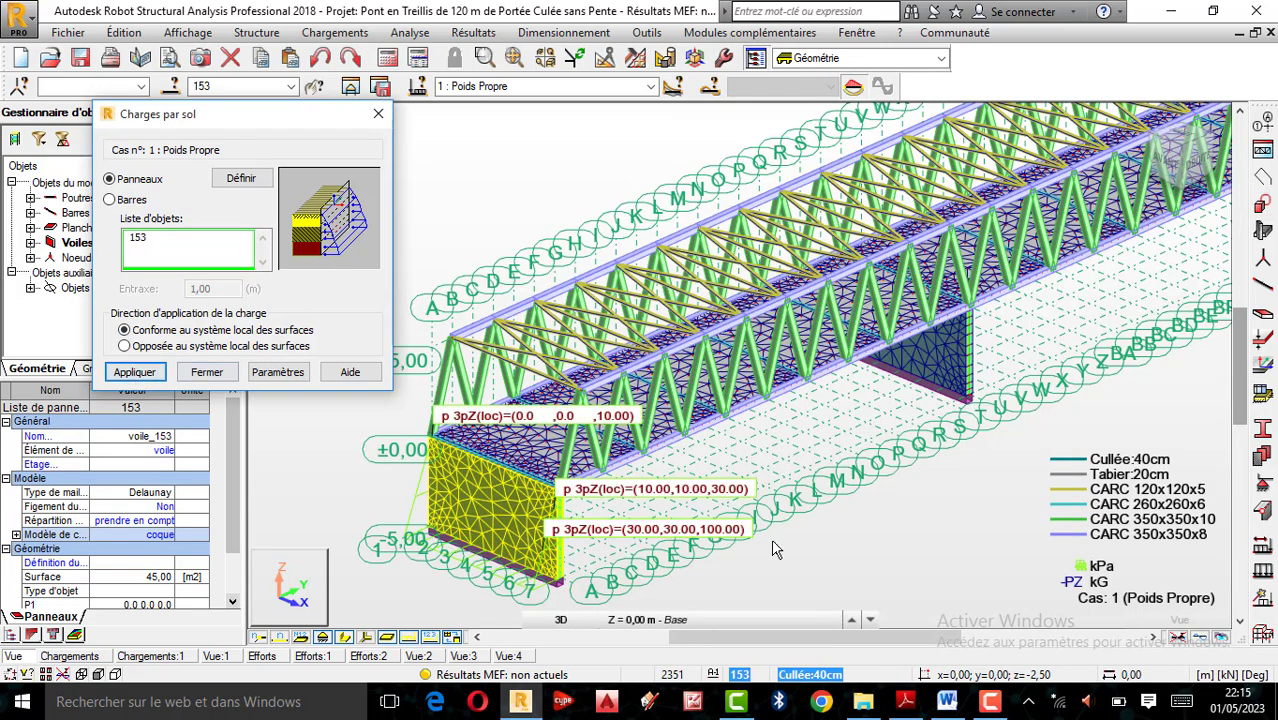
Try the soil load on the far abutment wall, panel 272, opposite to the surfaces' local system, and undo it
scroll(543, 484, up, 3)
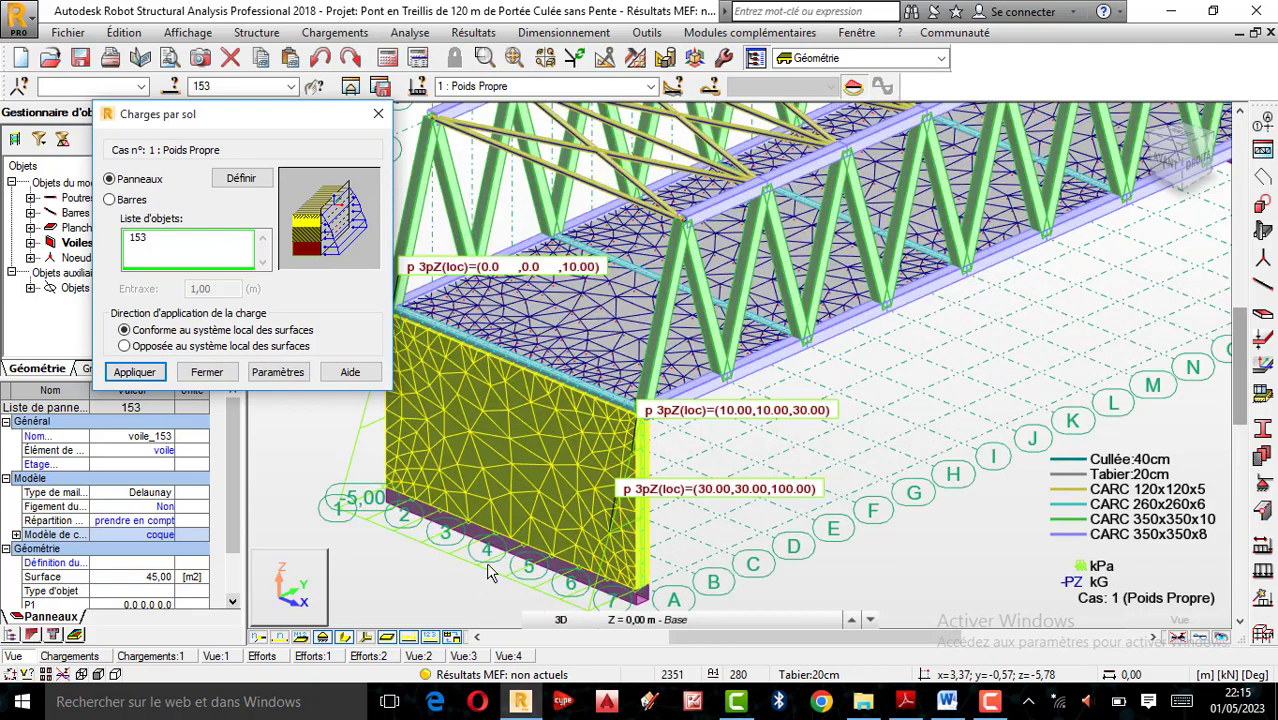
scroll(638, 447, down, 1)
right_click(866, 252)
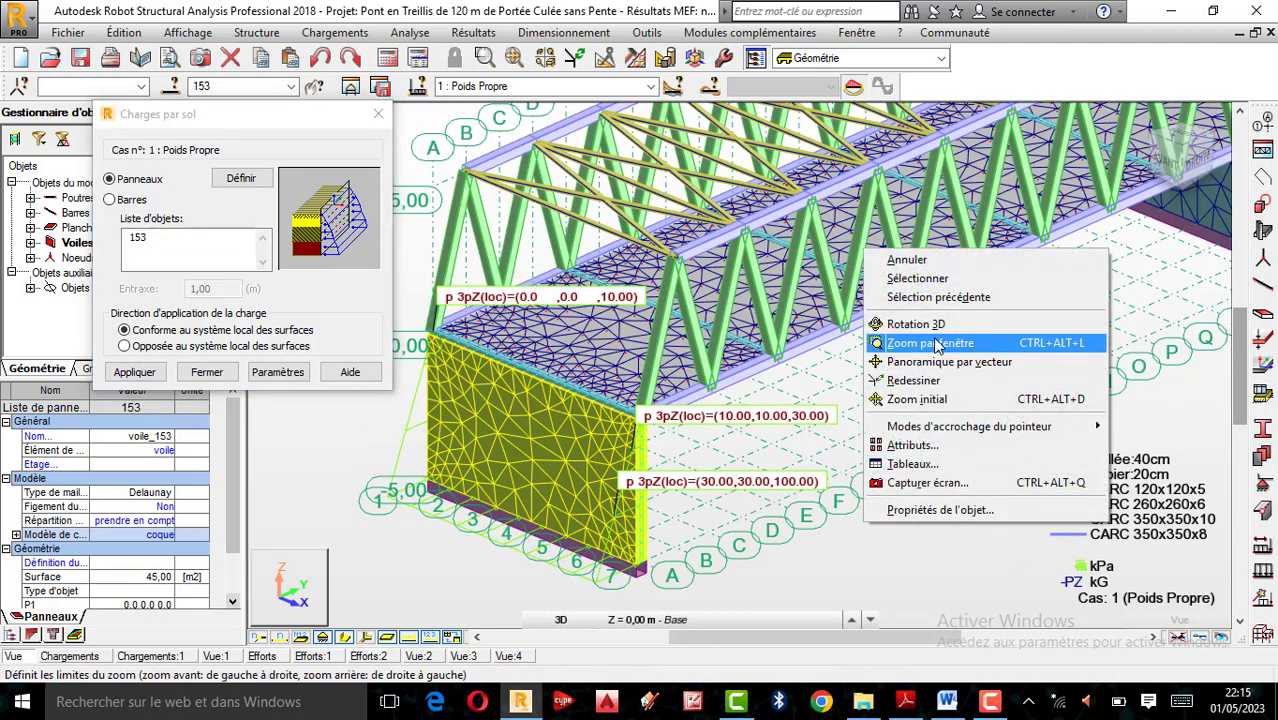
click(903, 324)
drag(642, 436, 524, 533)
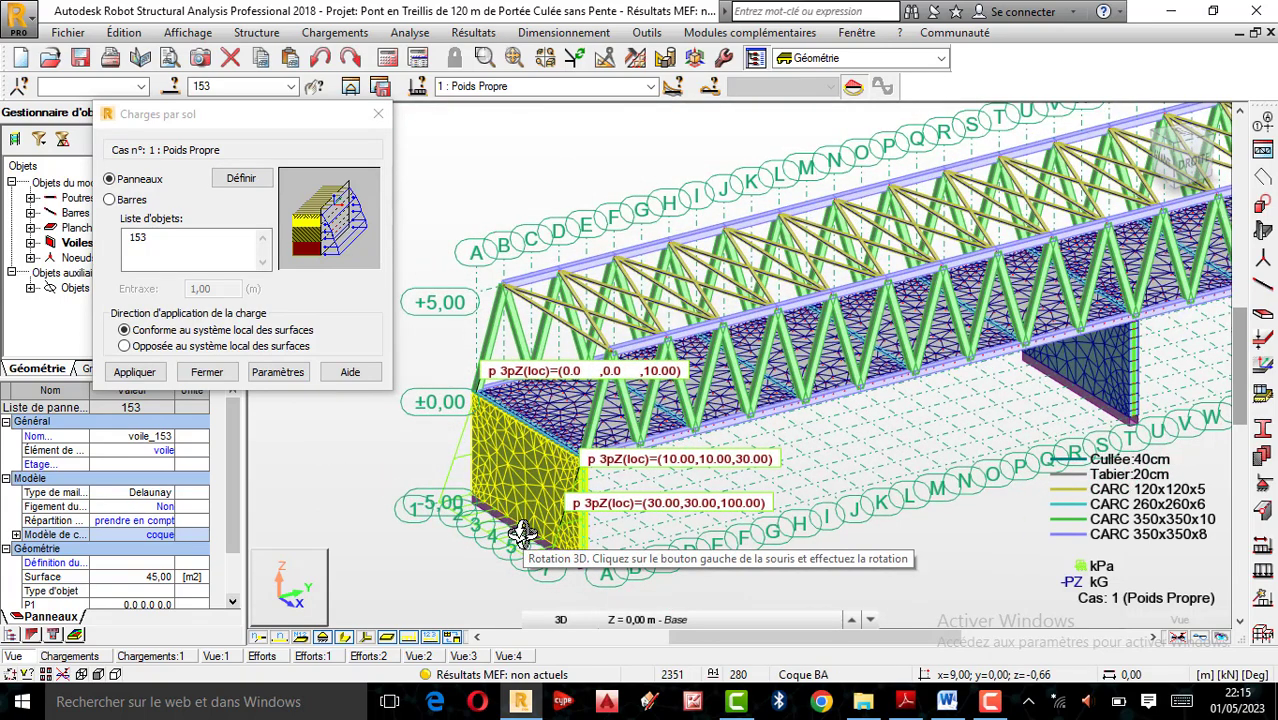
scroll(484, 540, down, 3)
drag(988, 452, 755, 484)
scroll(645, 556, up, 3)
click(170, 347)
click(136, 377)
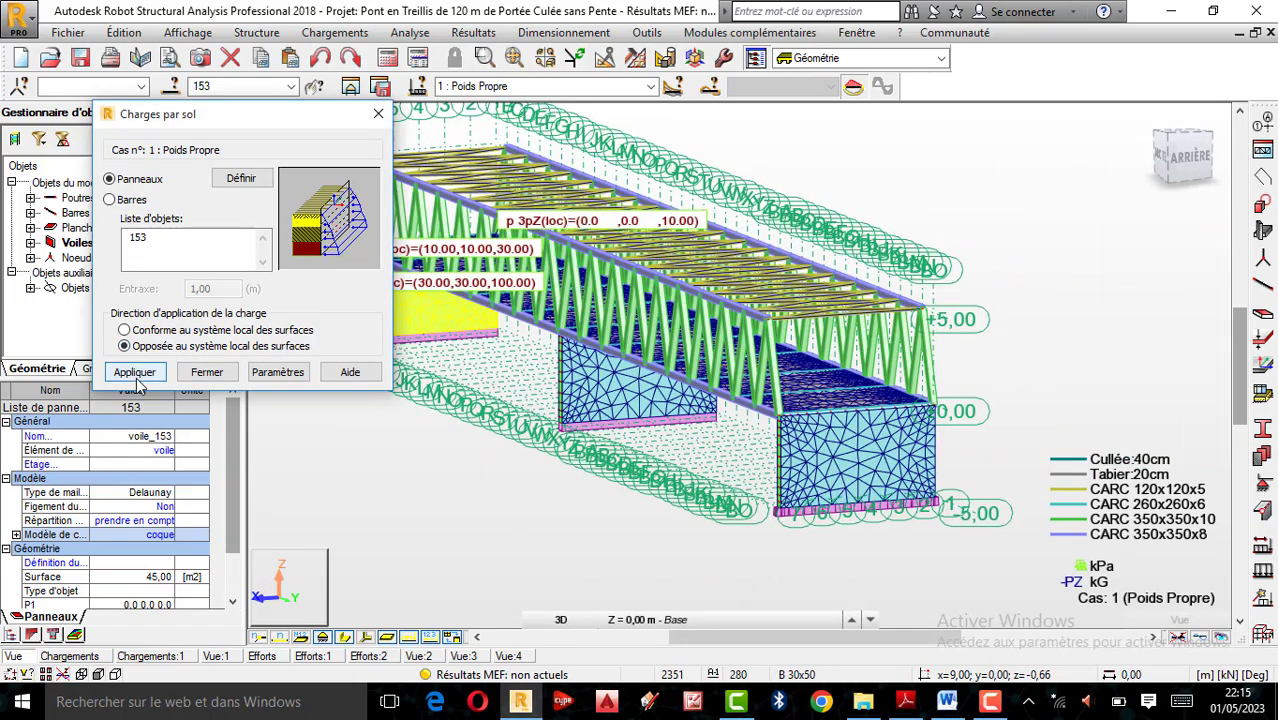
click(855, 465)
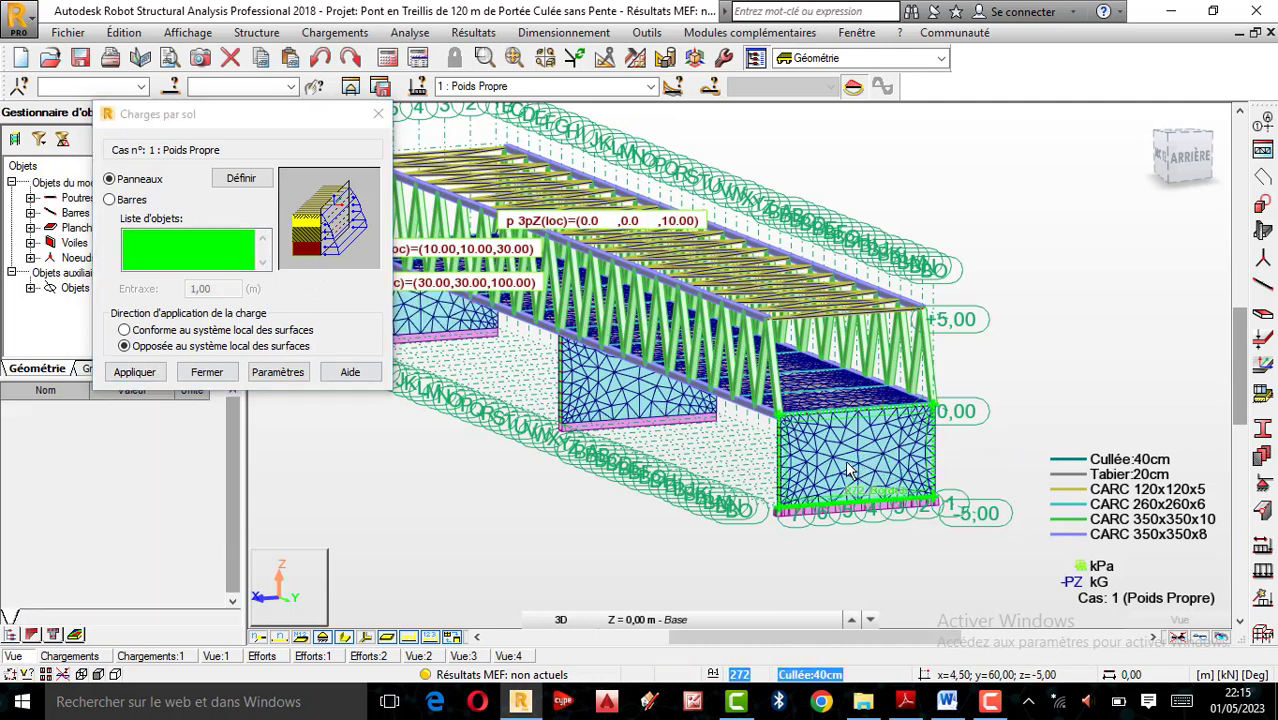
click(855, 465)
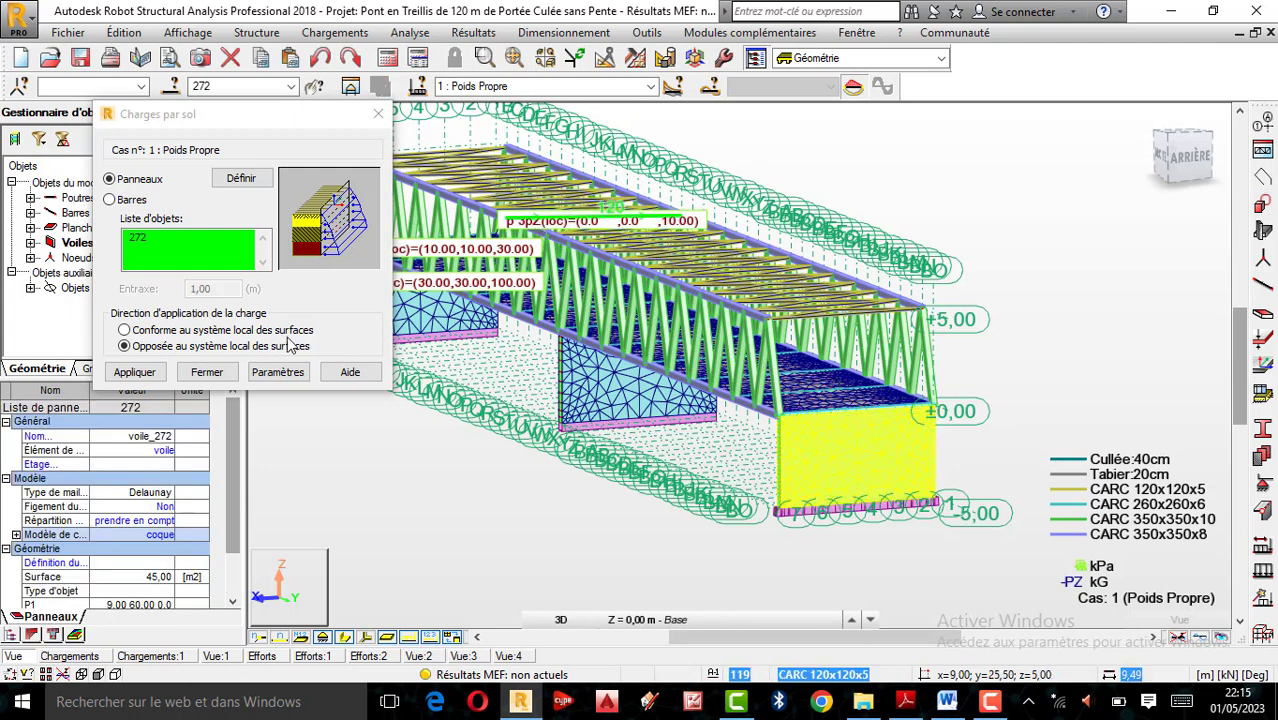
click(135, 372)
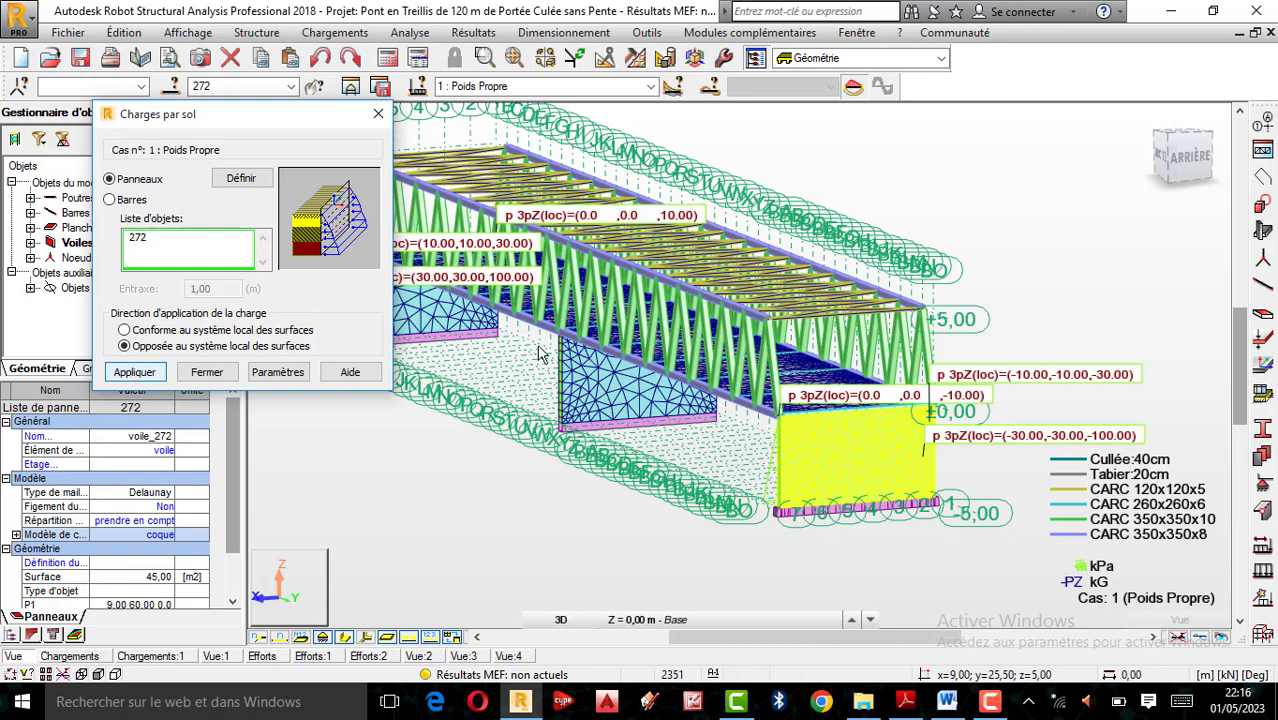
scroll(1013, 370, down, 2)
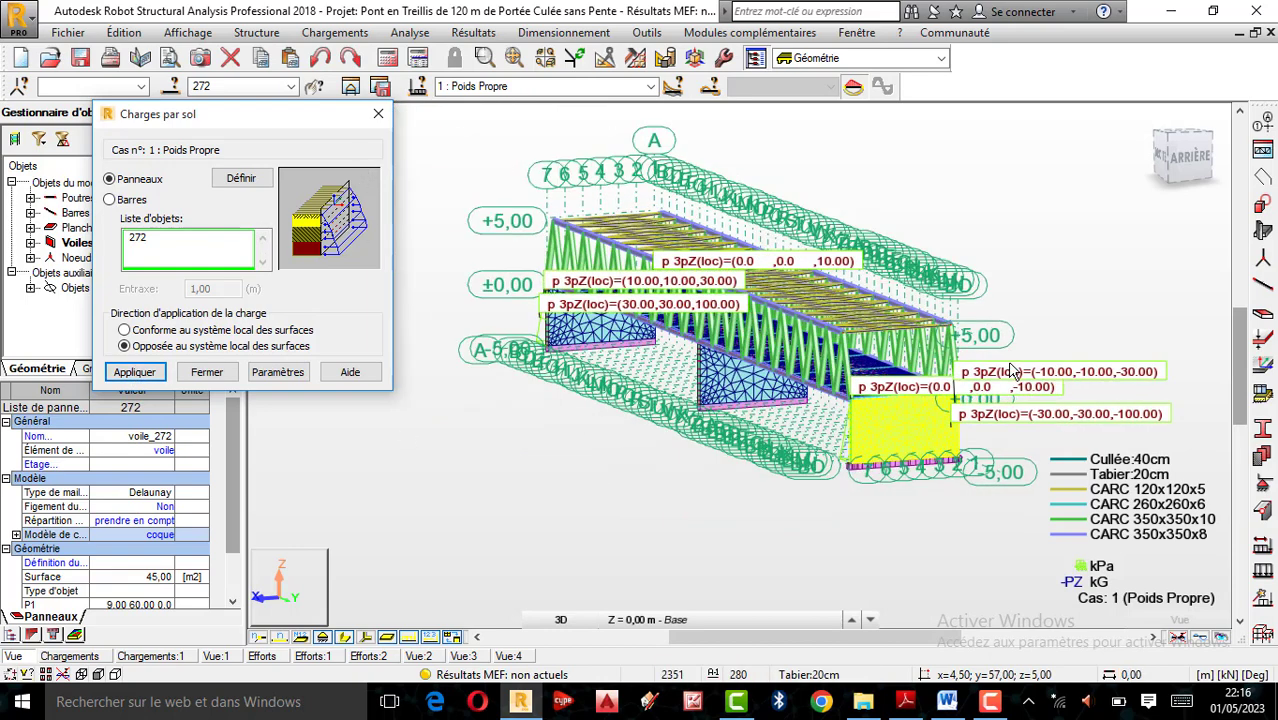
click(321, 58)
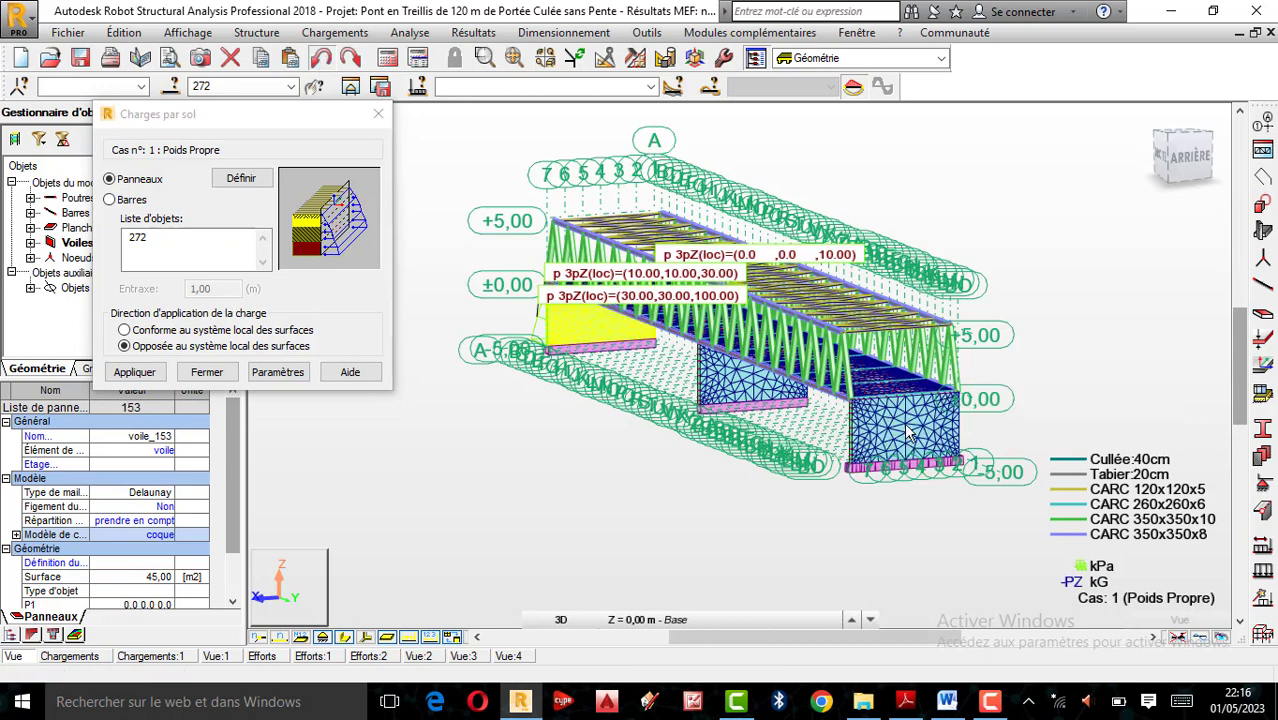
Apply the soil load to the far abutment wall, panel 272, in the direction of the surfaces' local system
scroll(905, 425, up, 2)
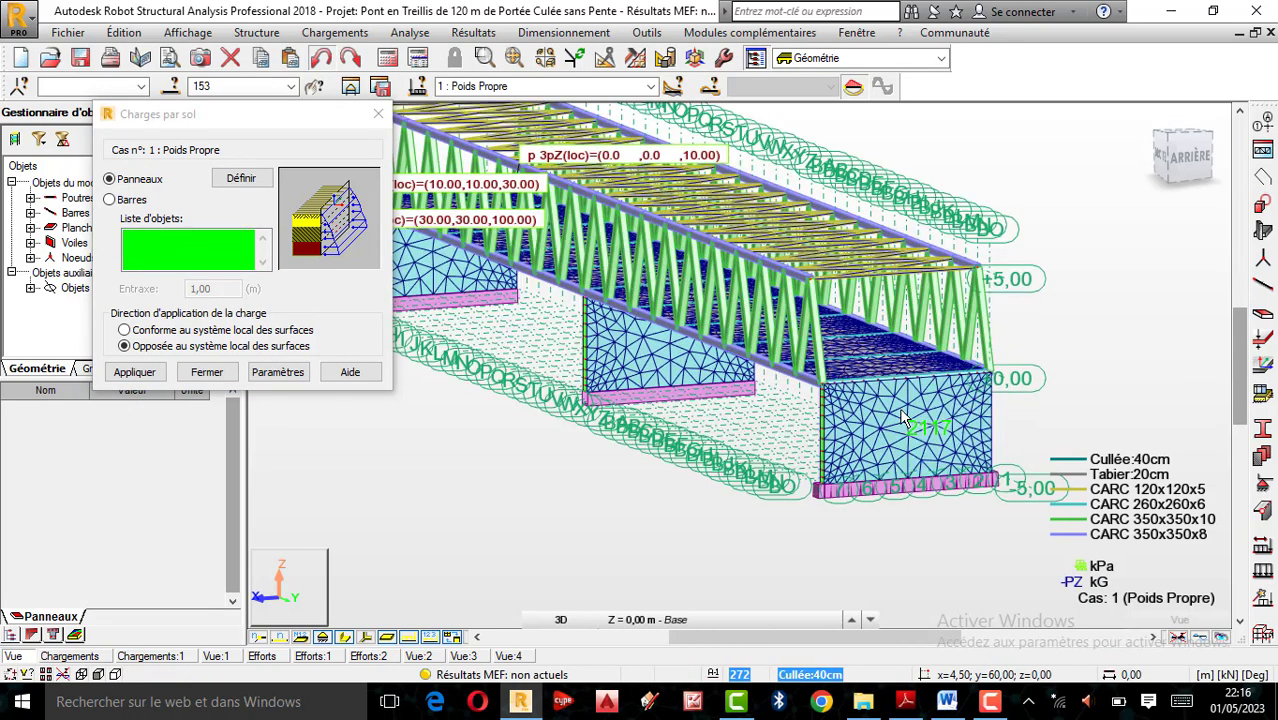
click(905, 420)
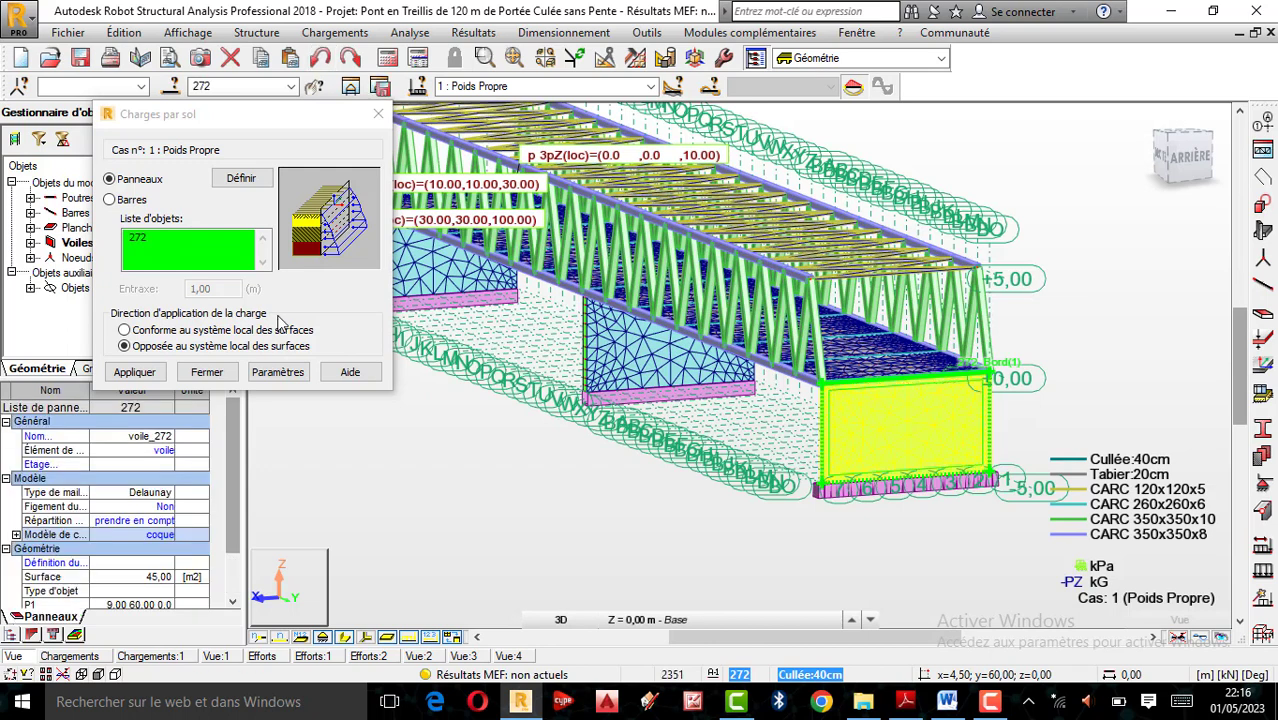
click(151, 334)
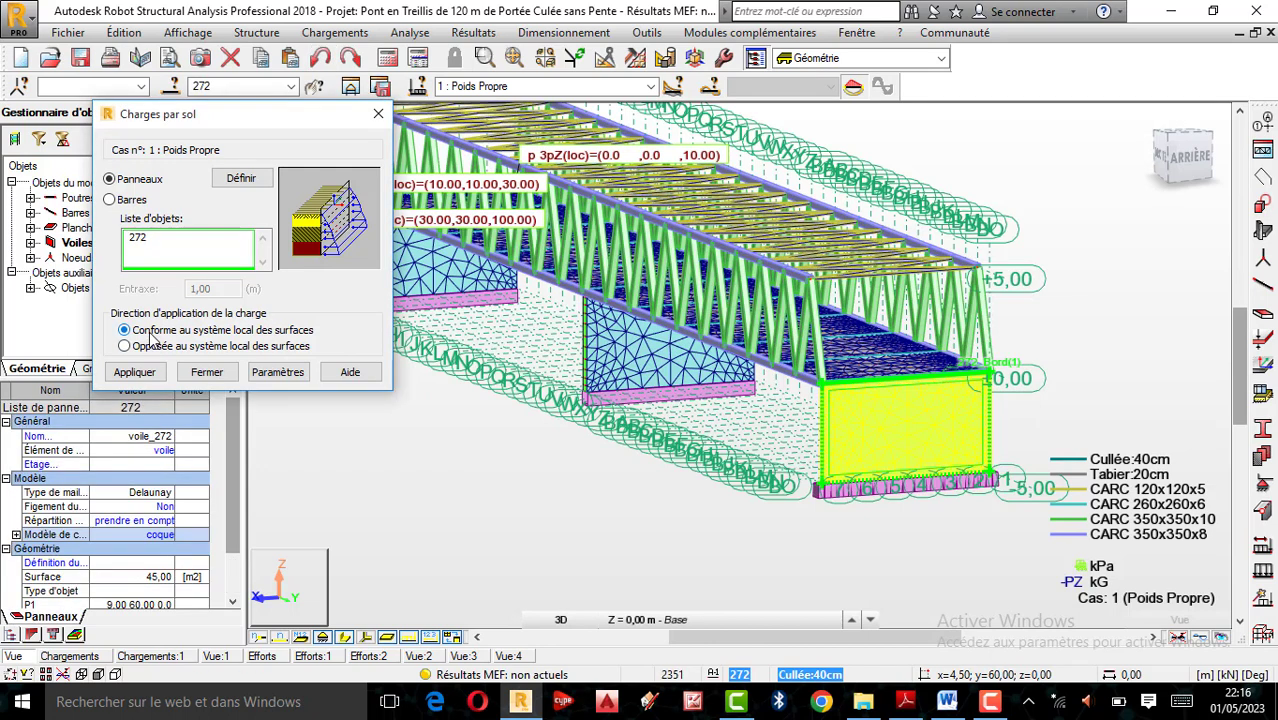
click(137, 375)
scroll(893, 282, down, 3)
scroll(893, 282, down, 1)
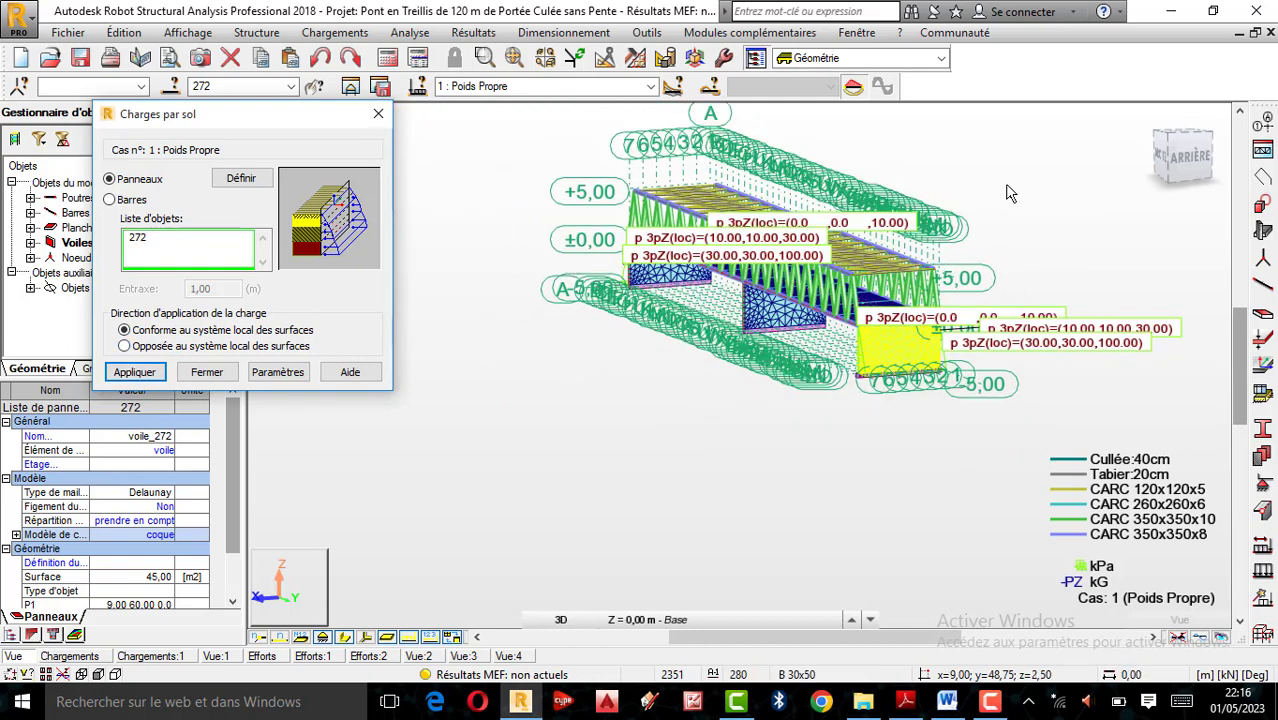
Examine the soil loads and their direction on both end abutment walls from the front side of the bridge
right_click(947, 172)
click(1070, 248)
drag(968, 272, 855, 366)
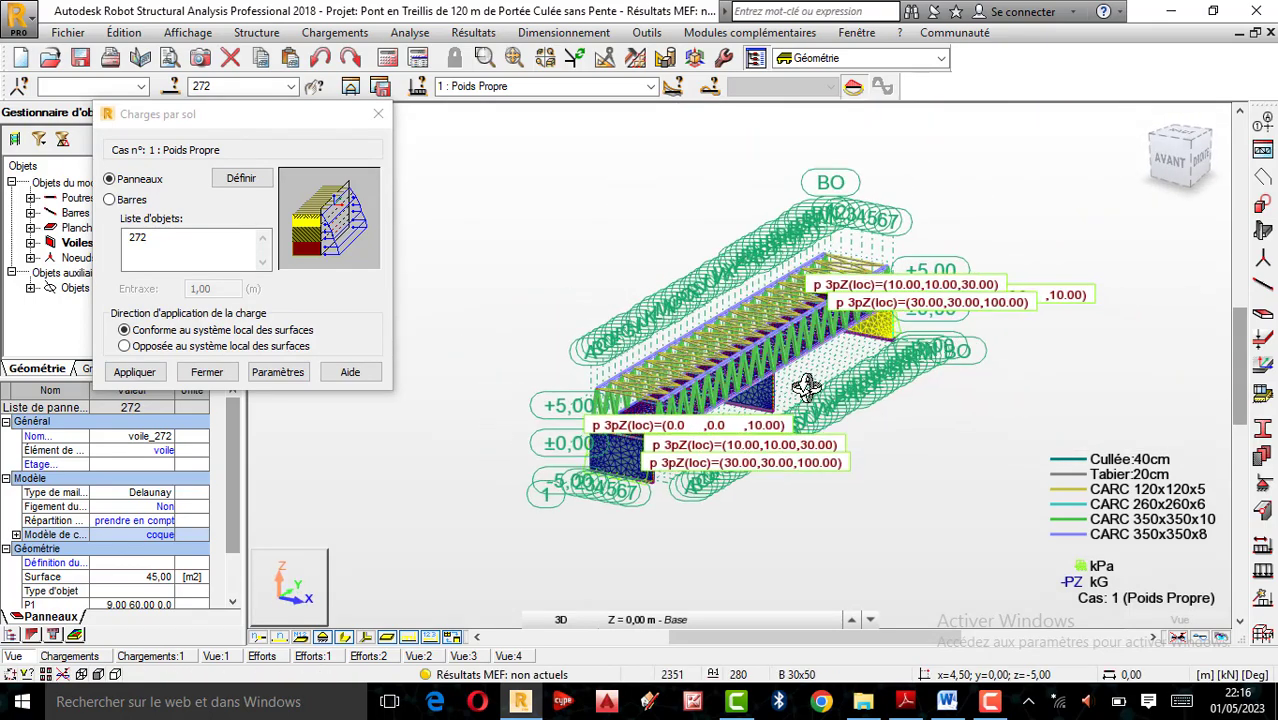
scroll(695, 428, up, 2)
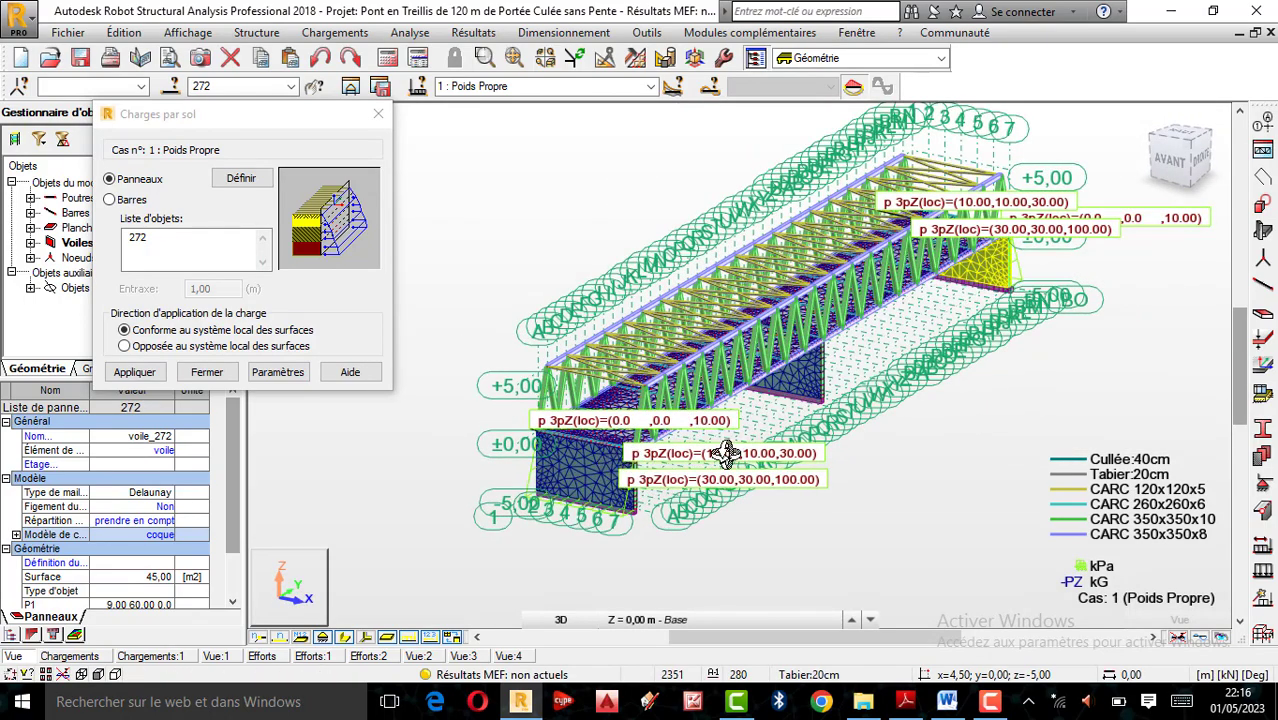
scroll(727, 455, up, 2)
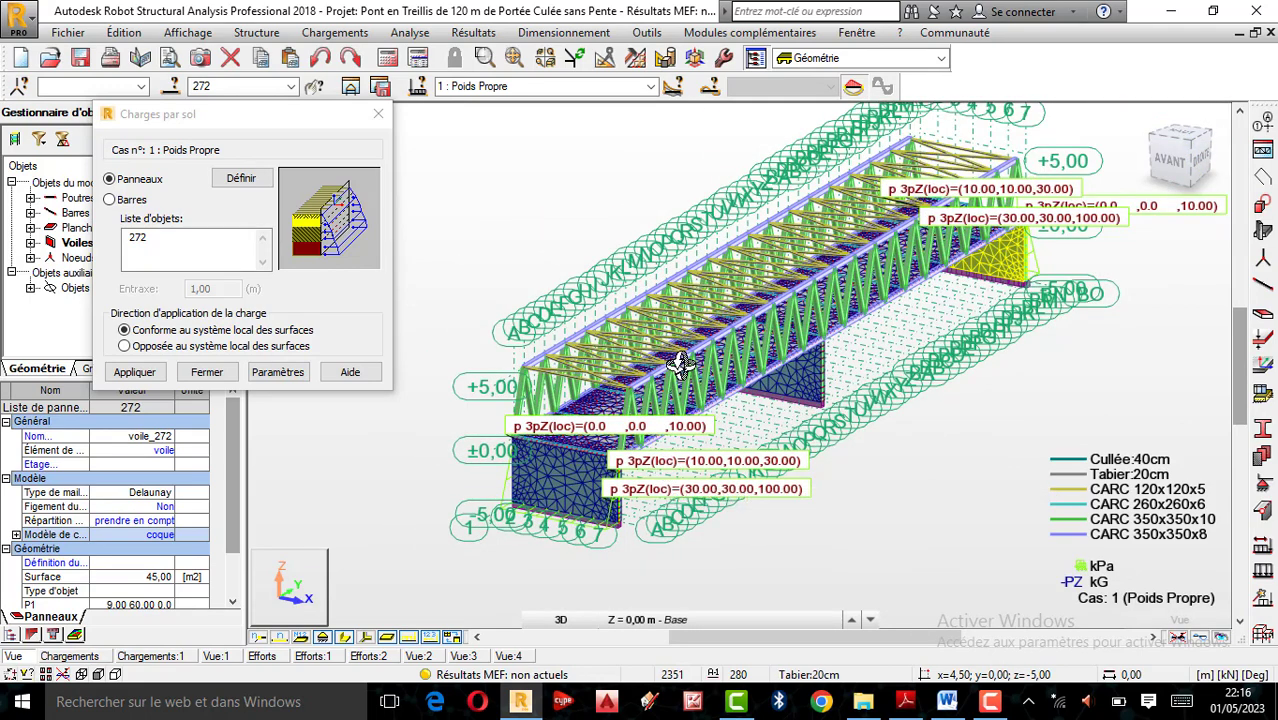
scroll(673, 357, up, 1)
scroll(578, 382, down, 1)
scroll(775, 390, down, 2)
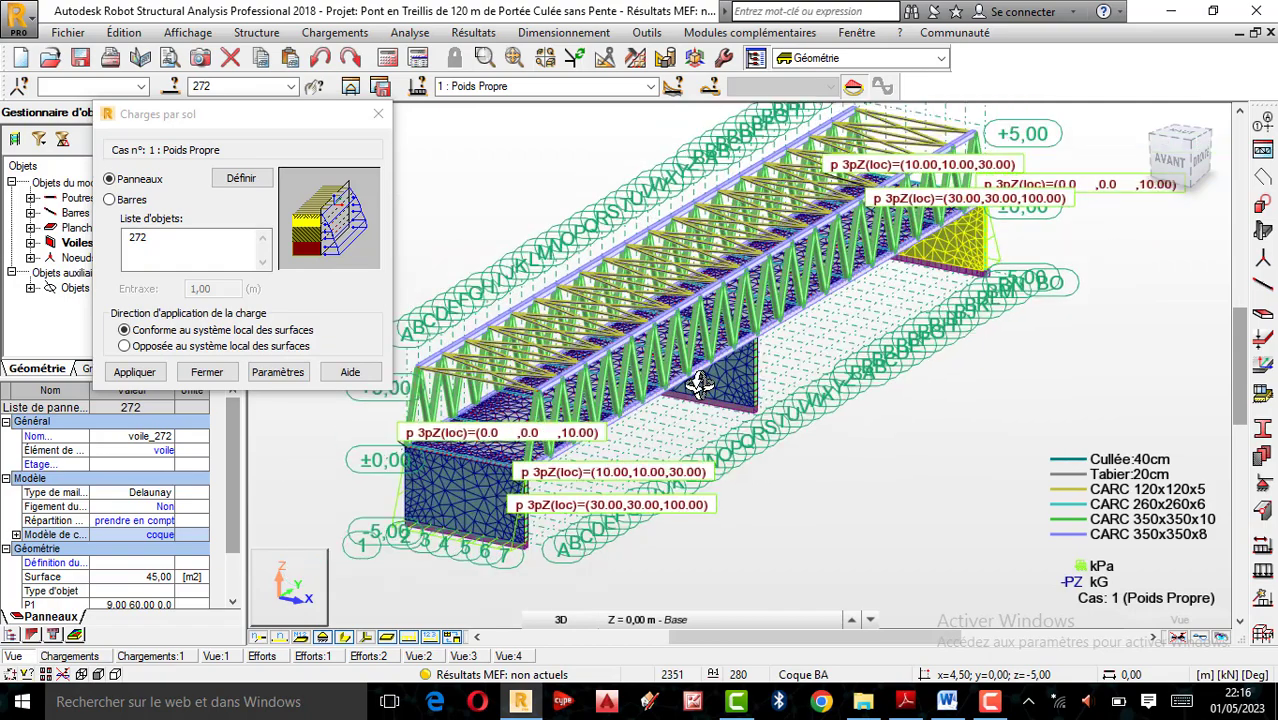
scroll(748, 376, up, 4)
scroll(742, 374, down, 3)
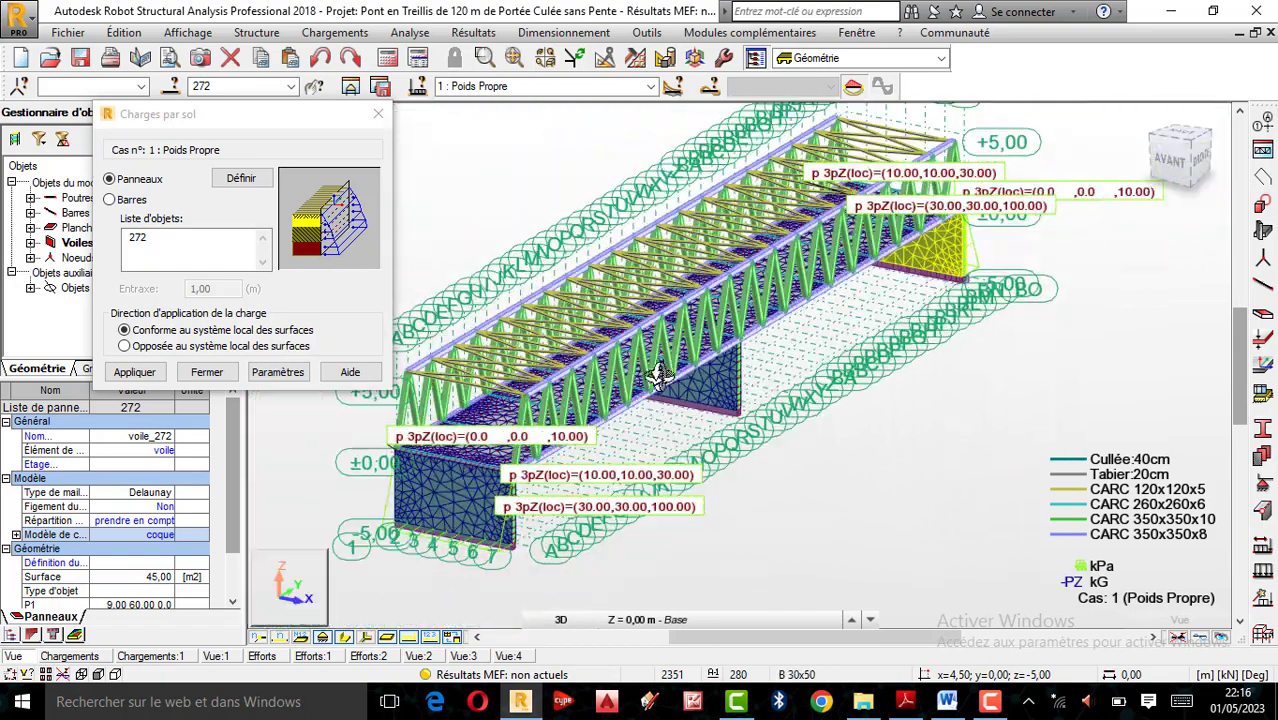
scroll(630, 394, down, 3)
scroll(620, 395, up, 4)
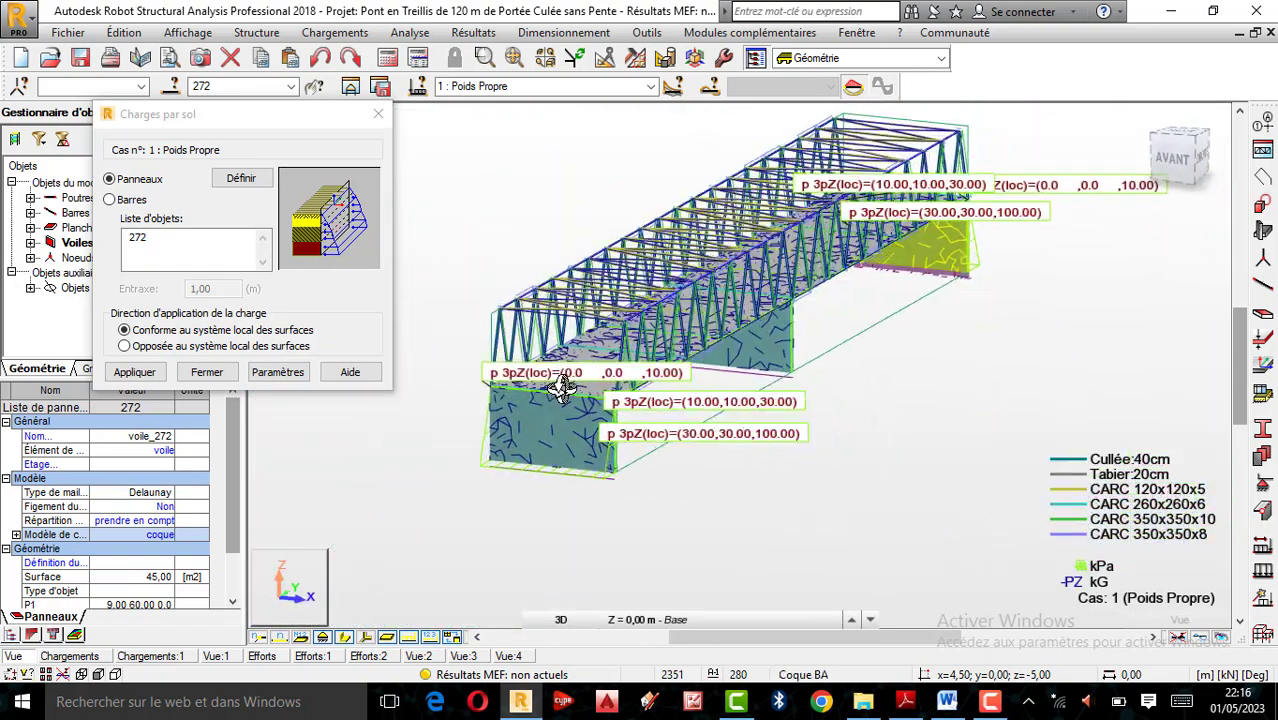
scroll(590, 385, down, 3)
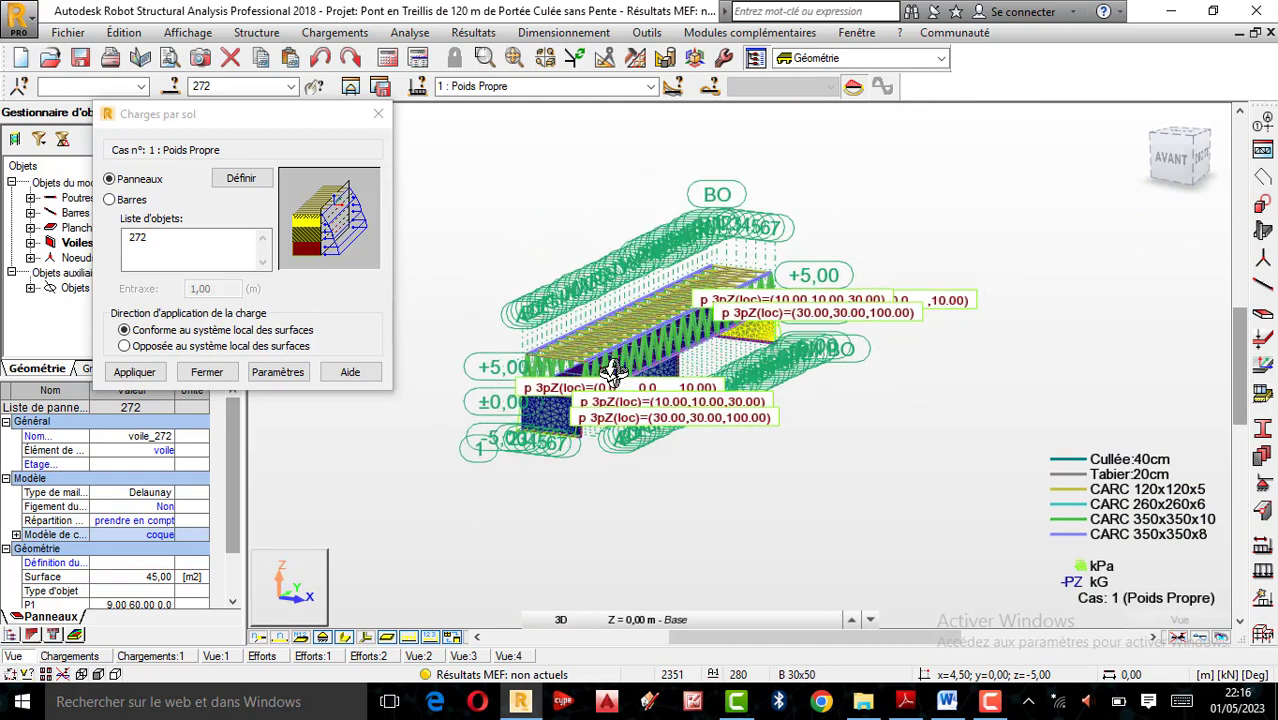
scroll(613, 368, up, 2)
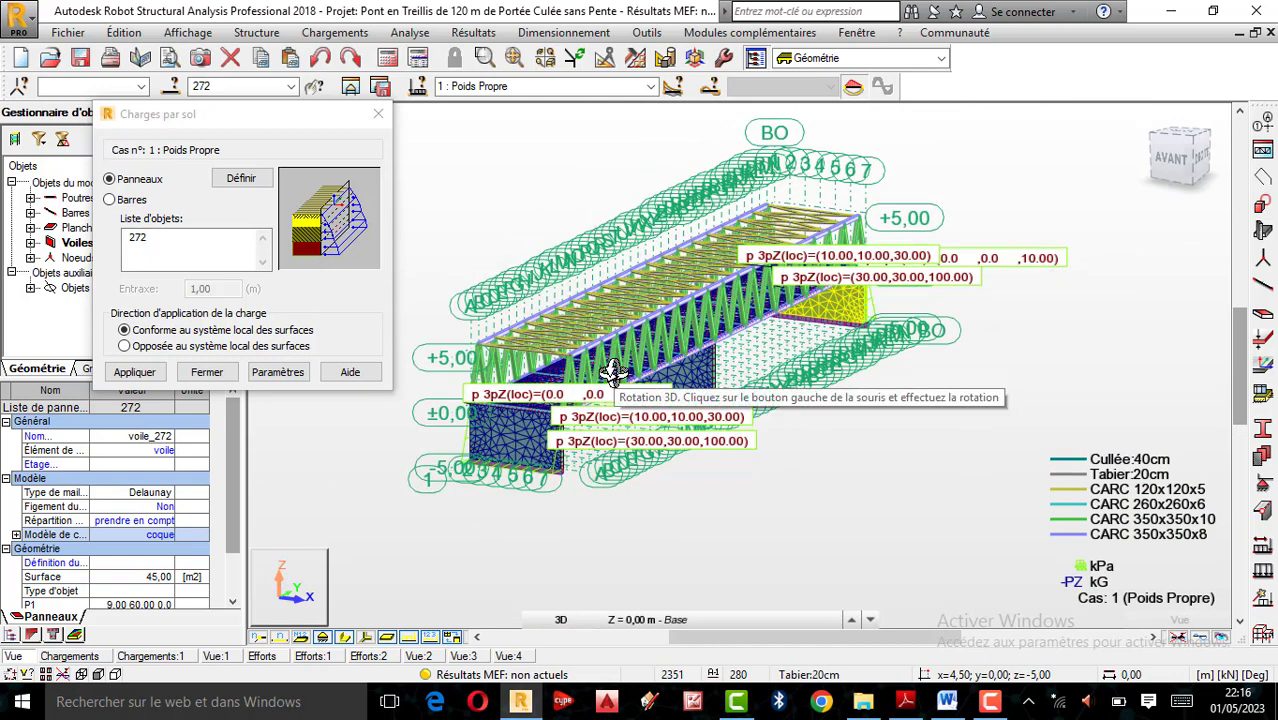
scroll(710, 356, up, 2)
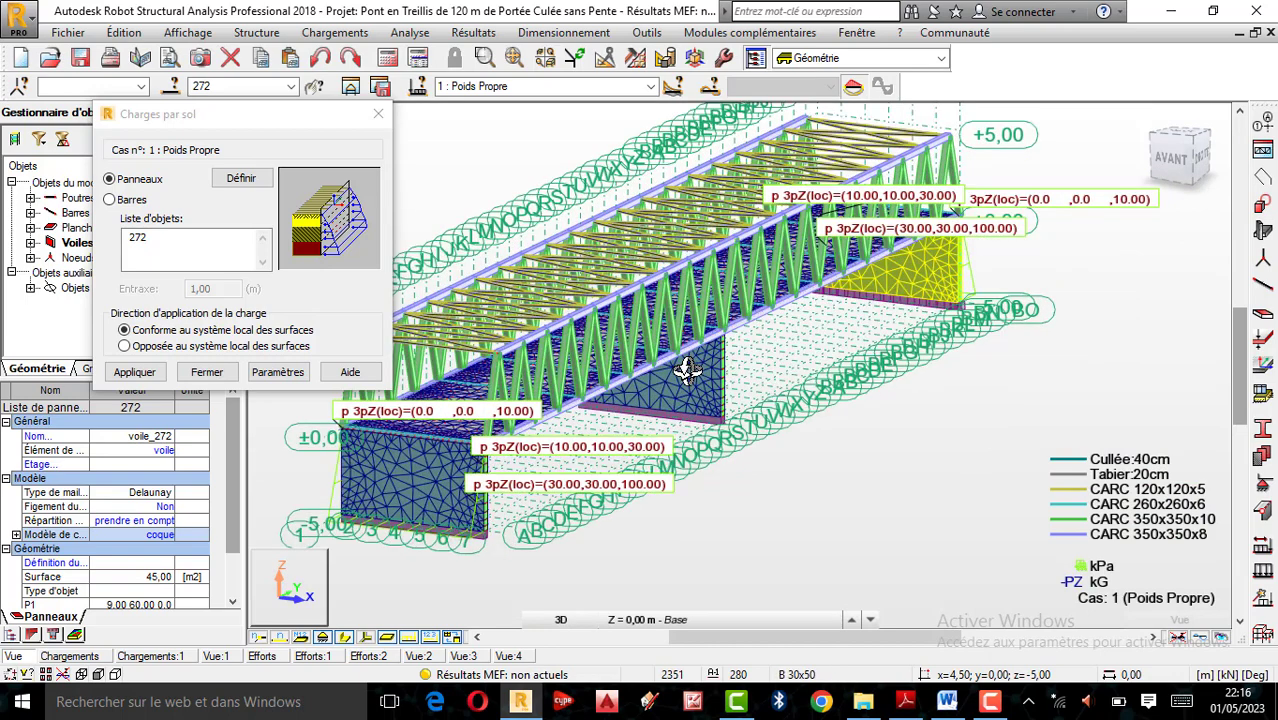
scroll(748, 424, down, 3)
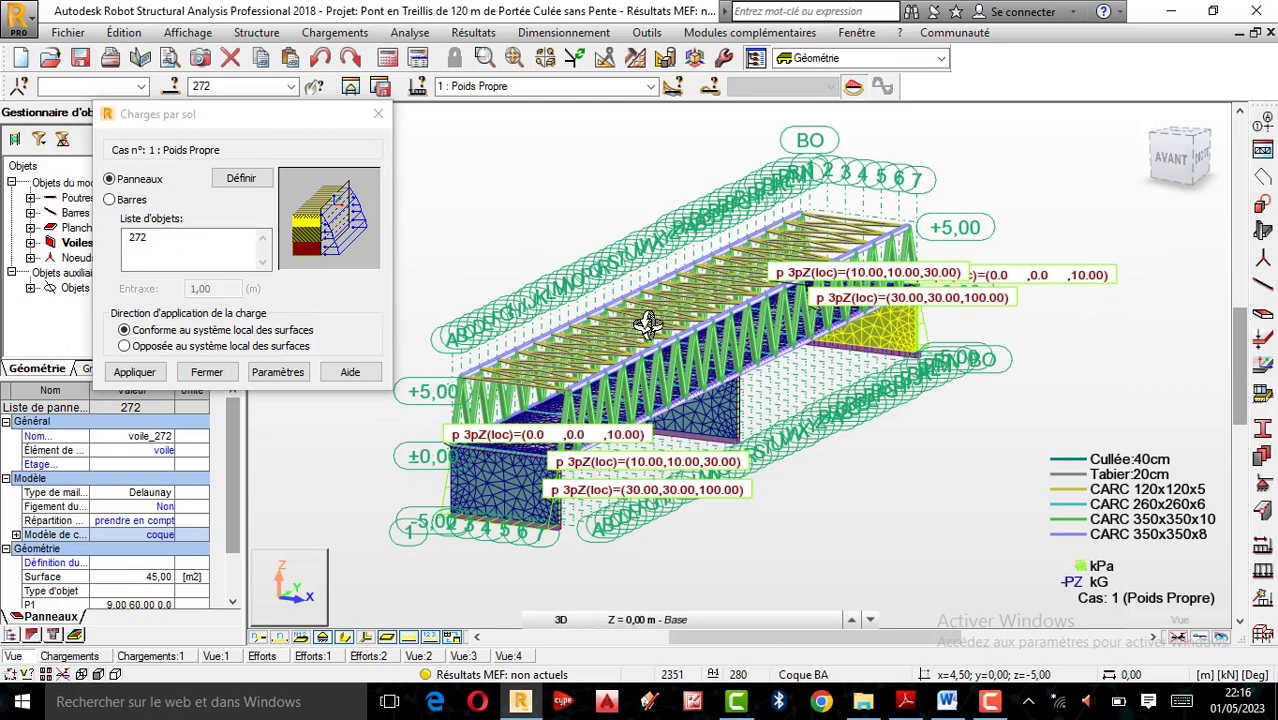
scroll(679, 342, up, 2)
scroll(679, 342, down, 2)
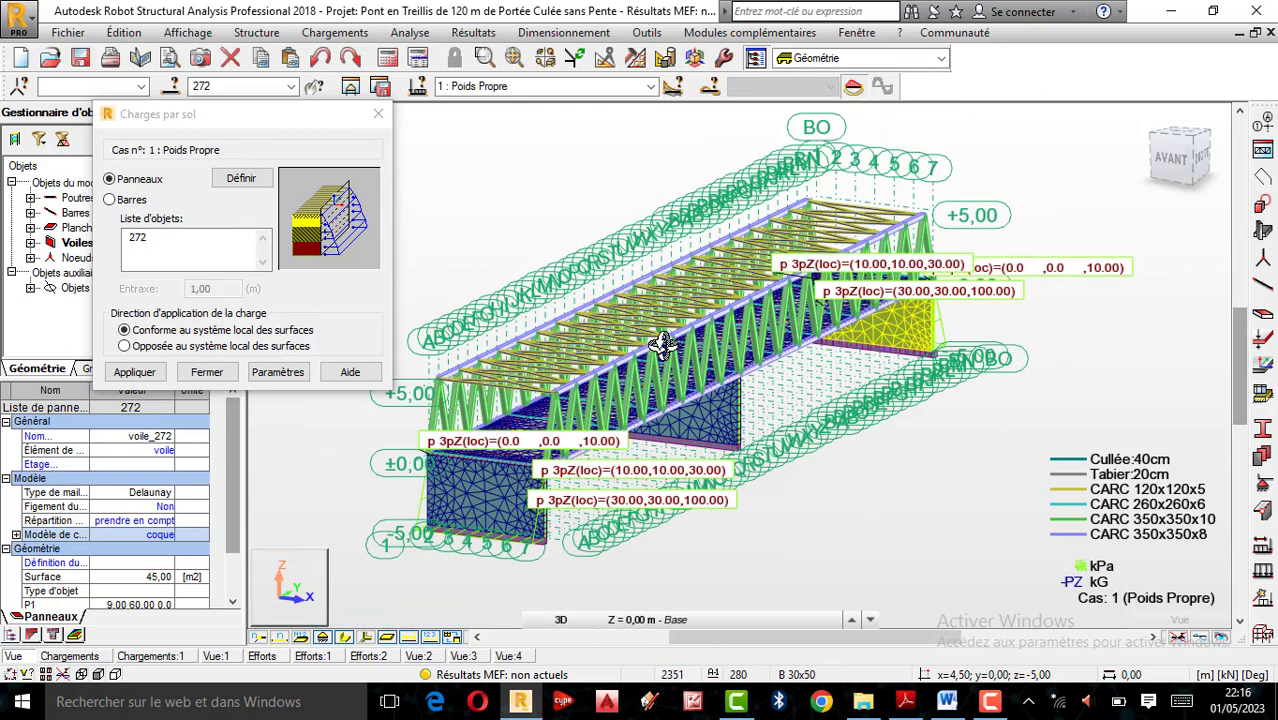